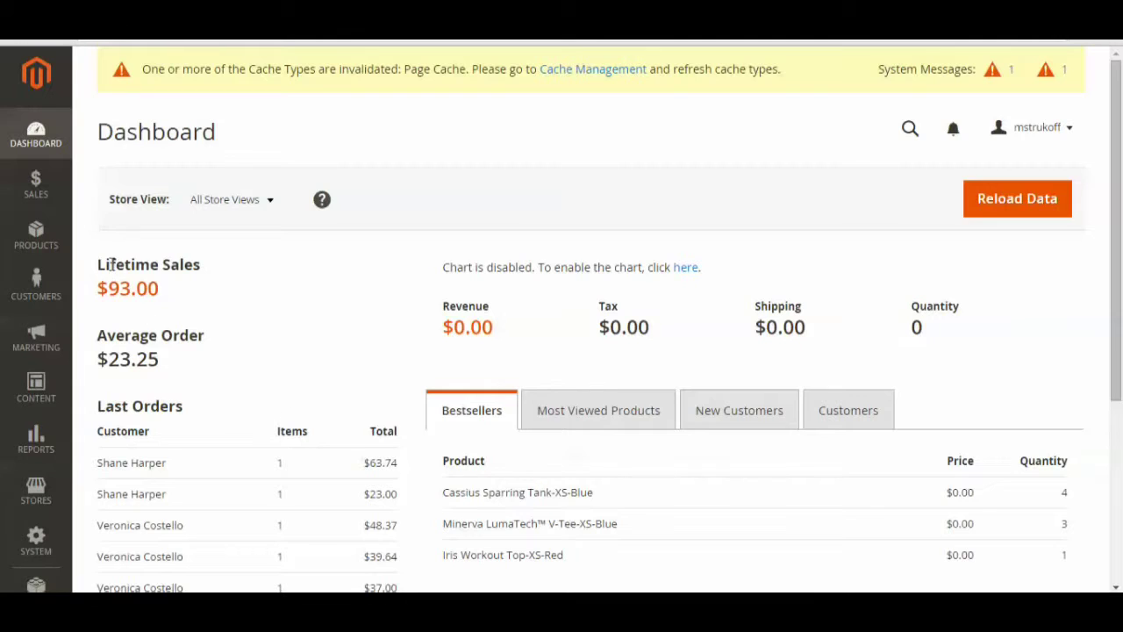
From Products > Catalog, start a new Downloadable Product using the Add Product menu.
left_click(50, 241)
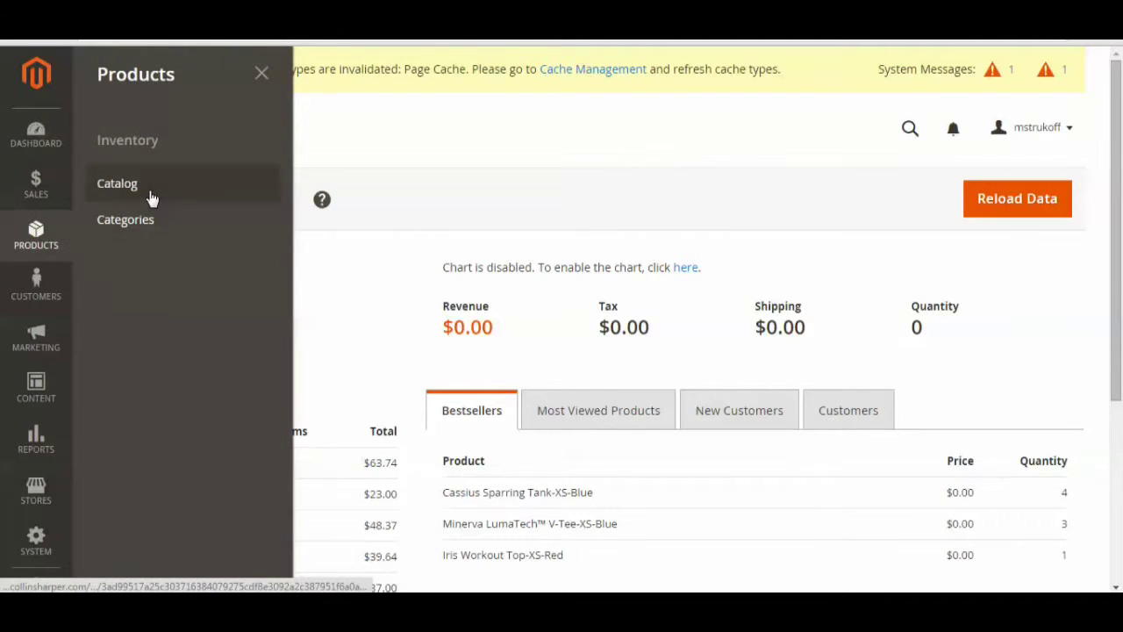
left_click(150, 190)
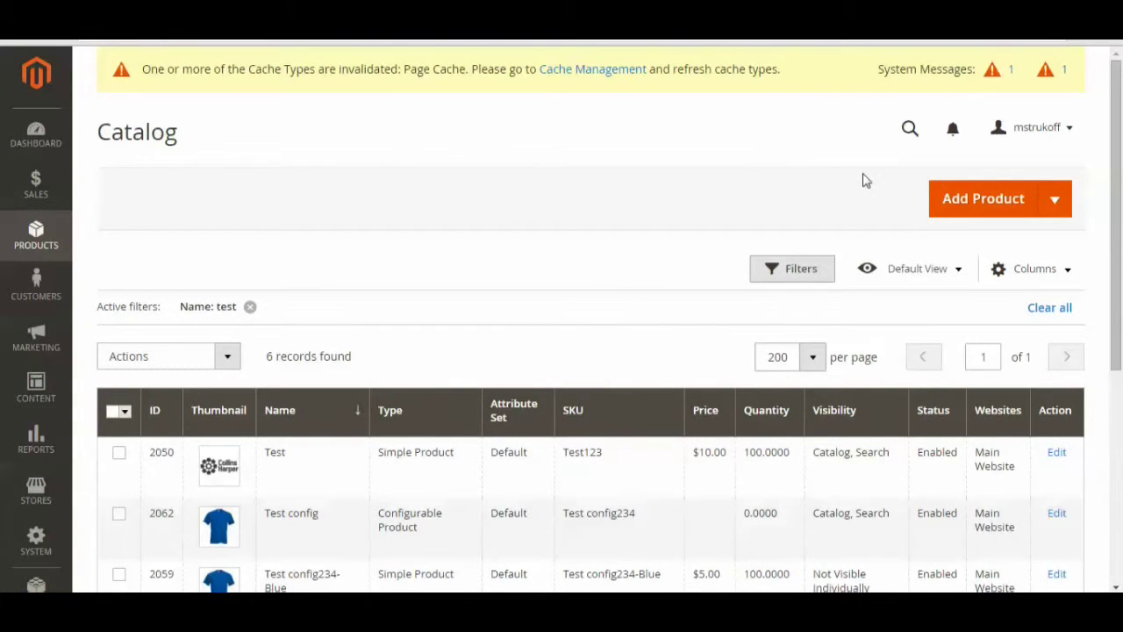
left_click(1053, 203)
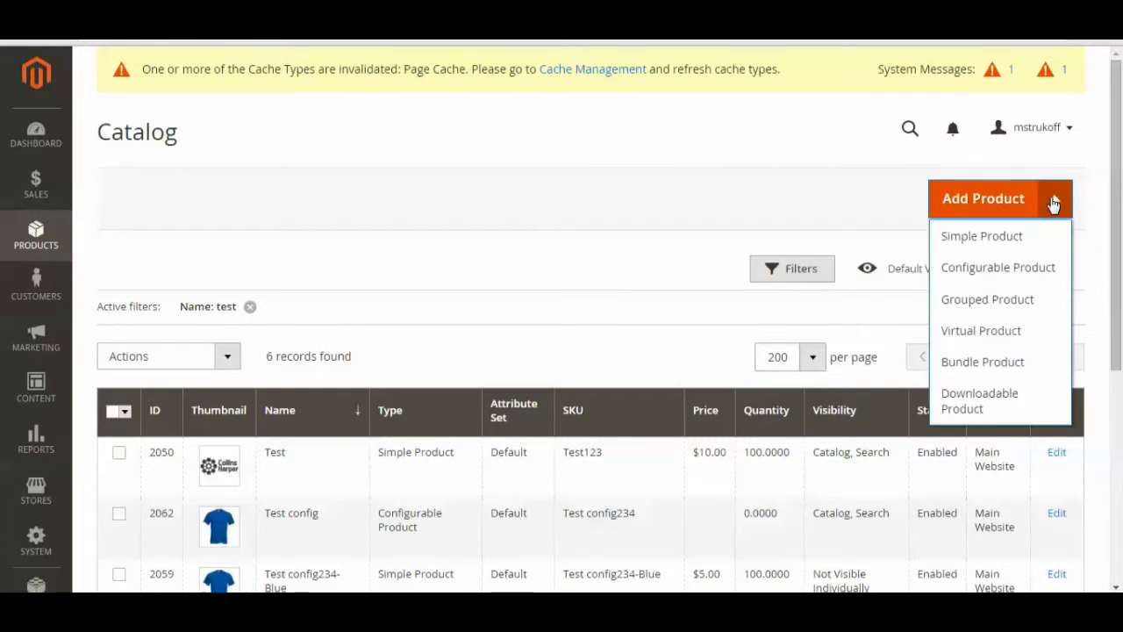
left_click(989, 405)
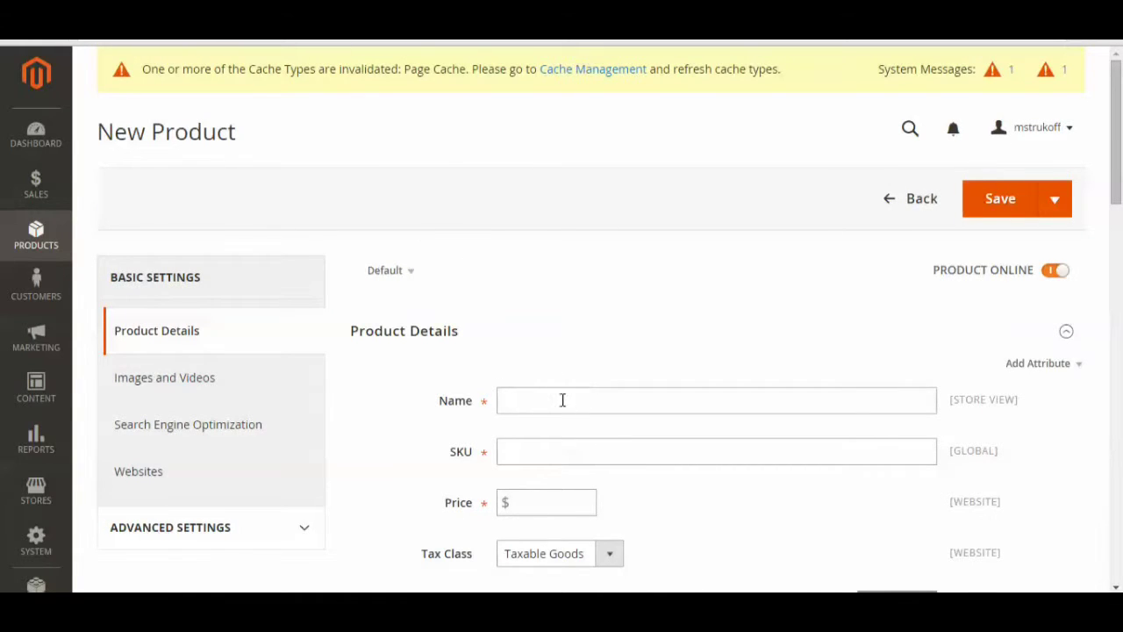
left_click(560, 401)
Name the product 'Download Product' and set its SKU to 'Download Product 456'.
type("Download")
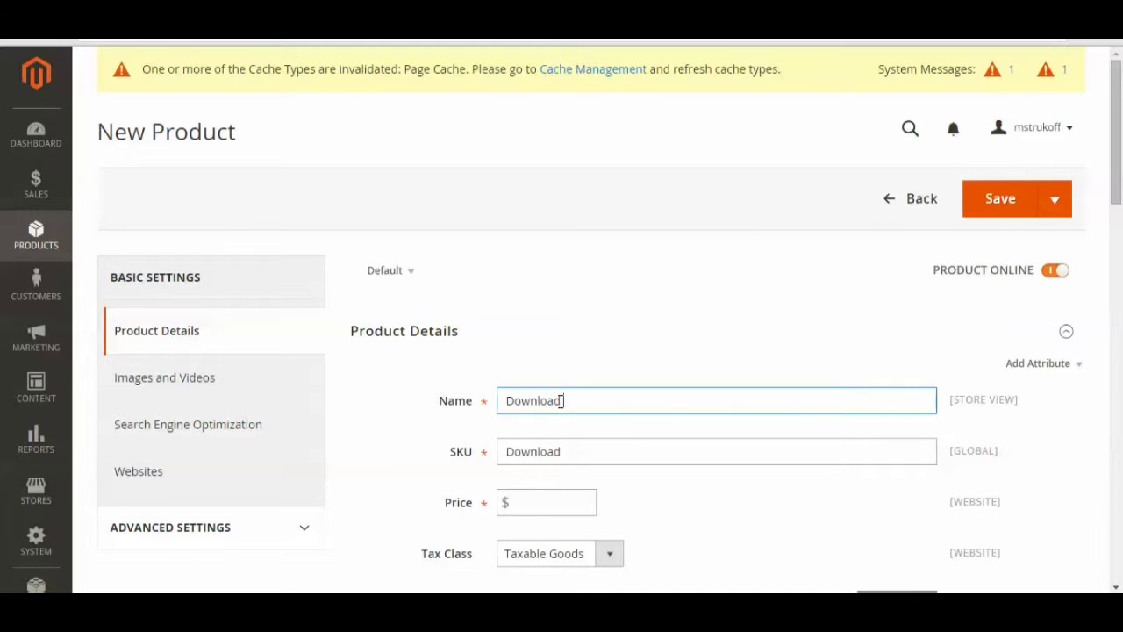
type(" Product")
key("Tab")
left_click(745, 461)
type("456")
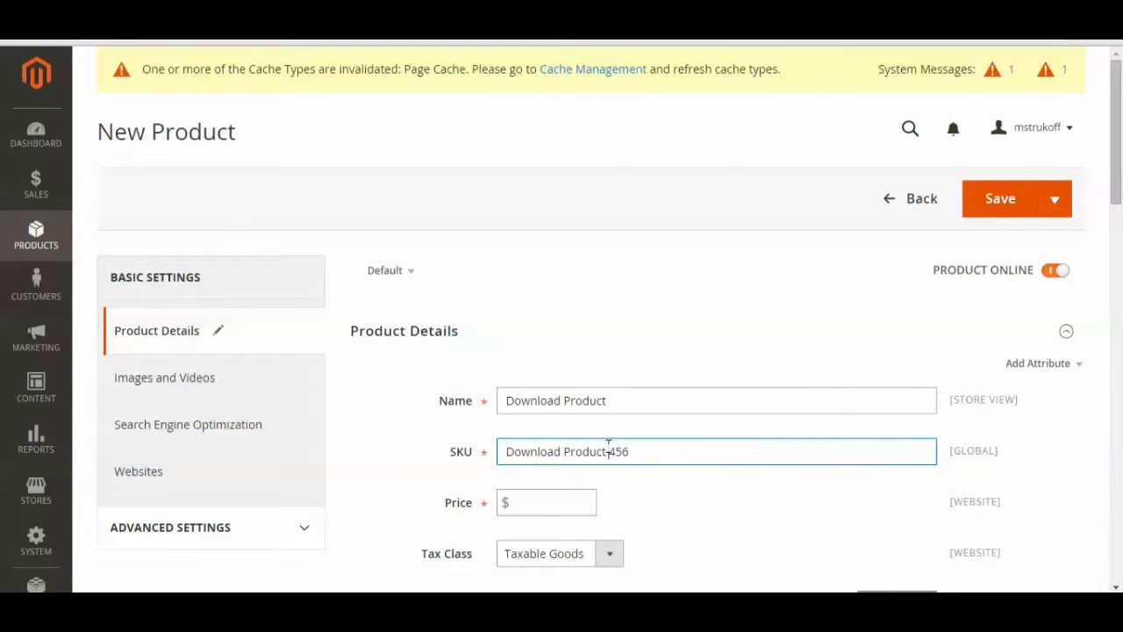
Set the price to 1.00 and keep Taxable Goods as the tax class.
left_click(529, 505)
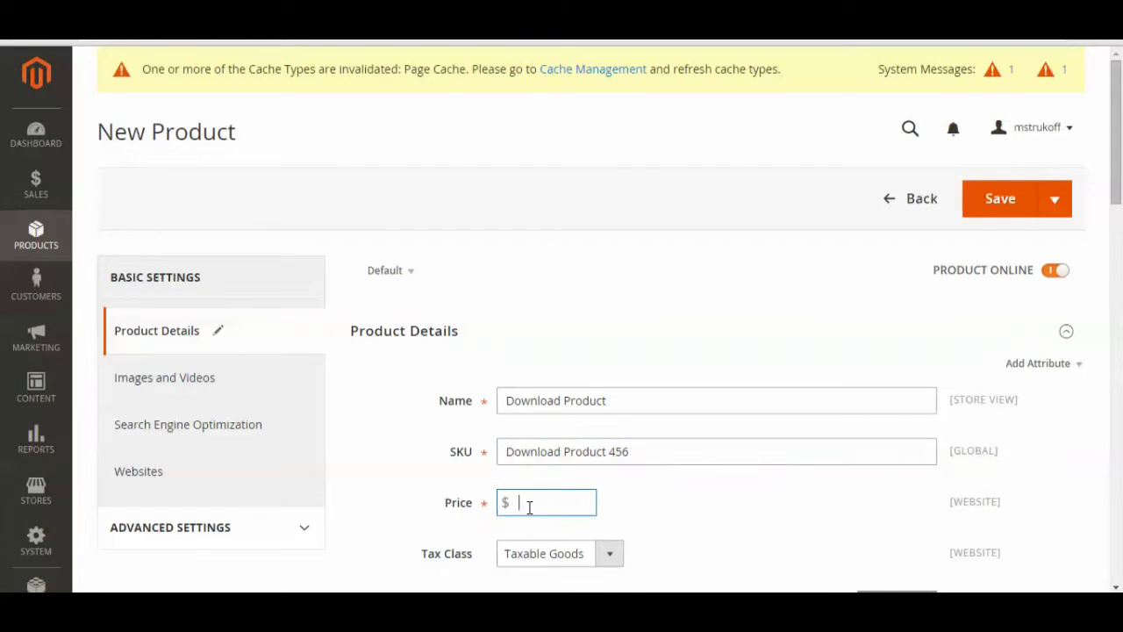
type("1")
left_click(643, 507)
scroll(656, 504, "down", 1)
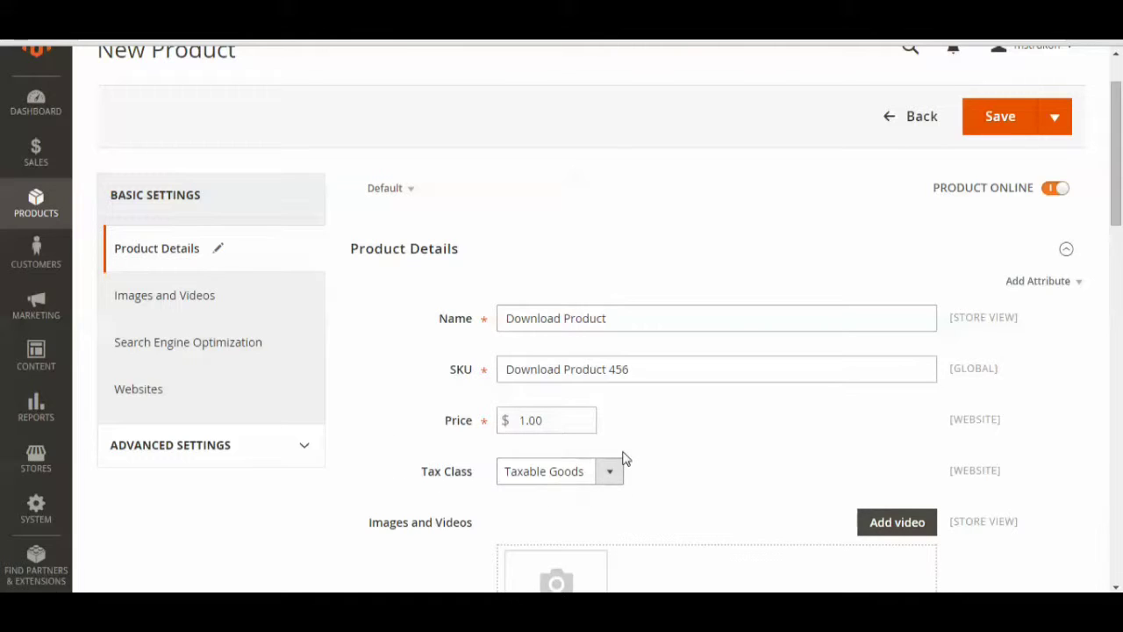
left_click(603, 479)
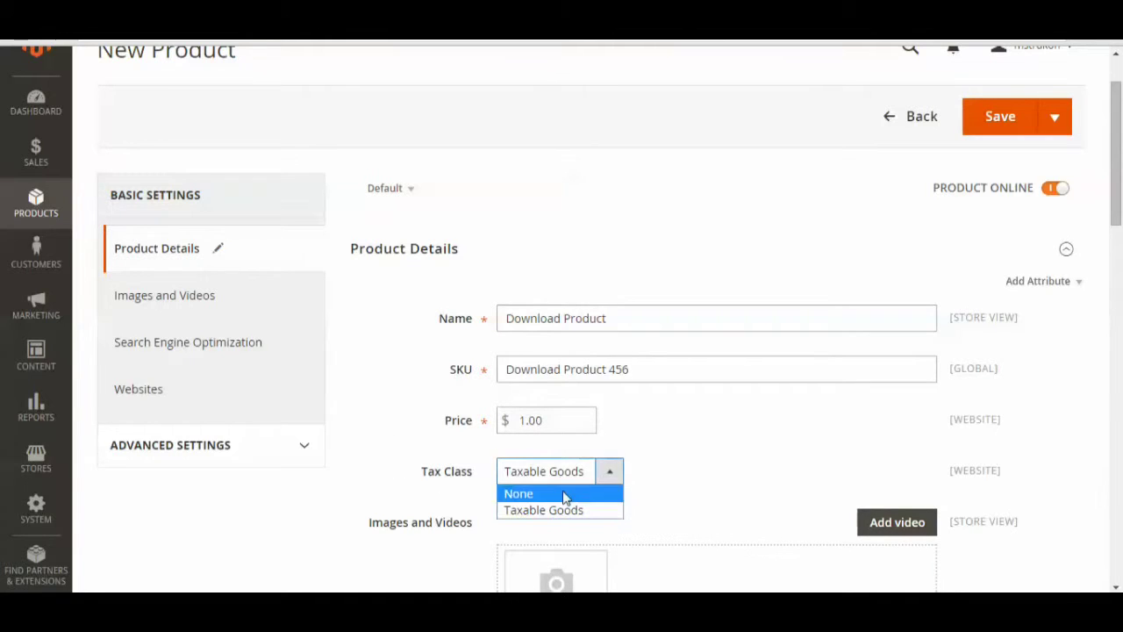
left_click(544, 511)
scroll(742, 454, "down", 2)
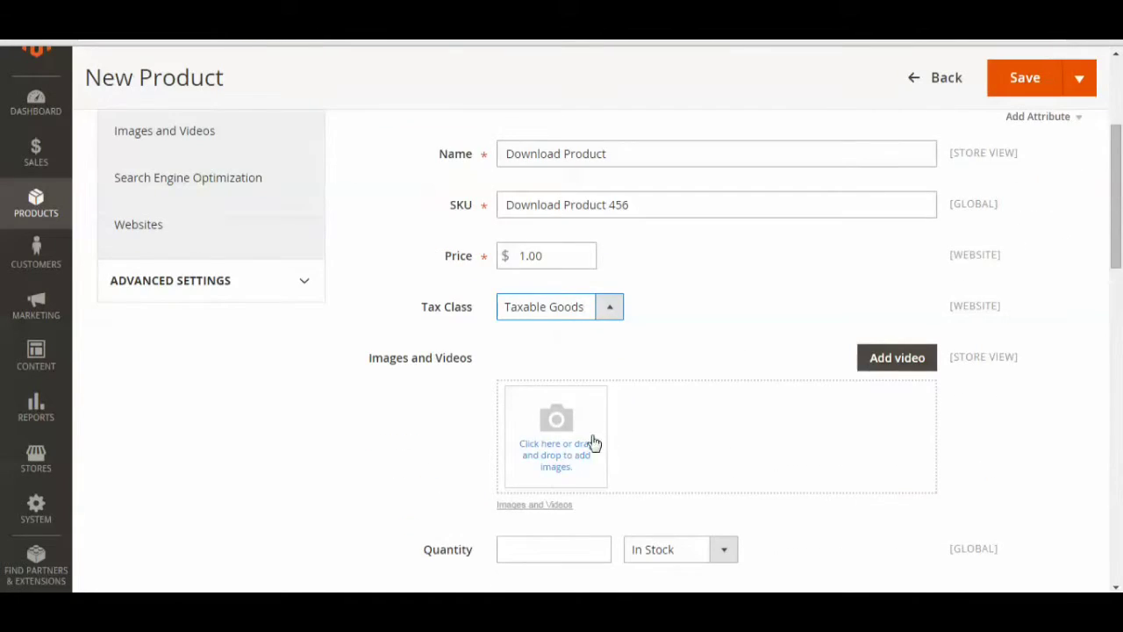
left_click(568, 462)
Attach the Chrysanthemum image and set the stock quantity to 1000.
left_click(333, 149)
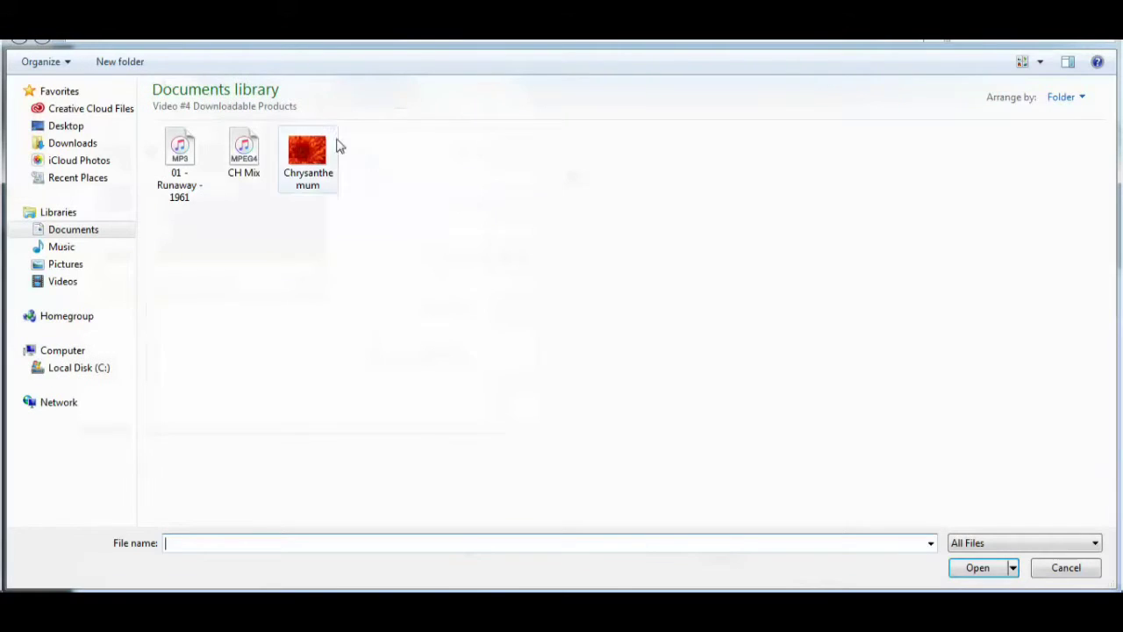
left_click(978, 567)
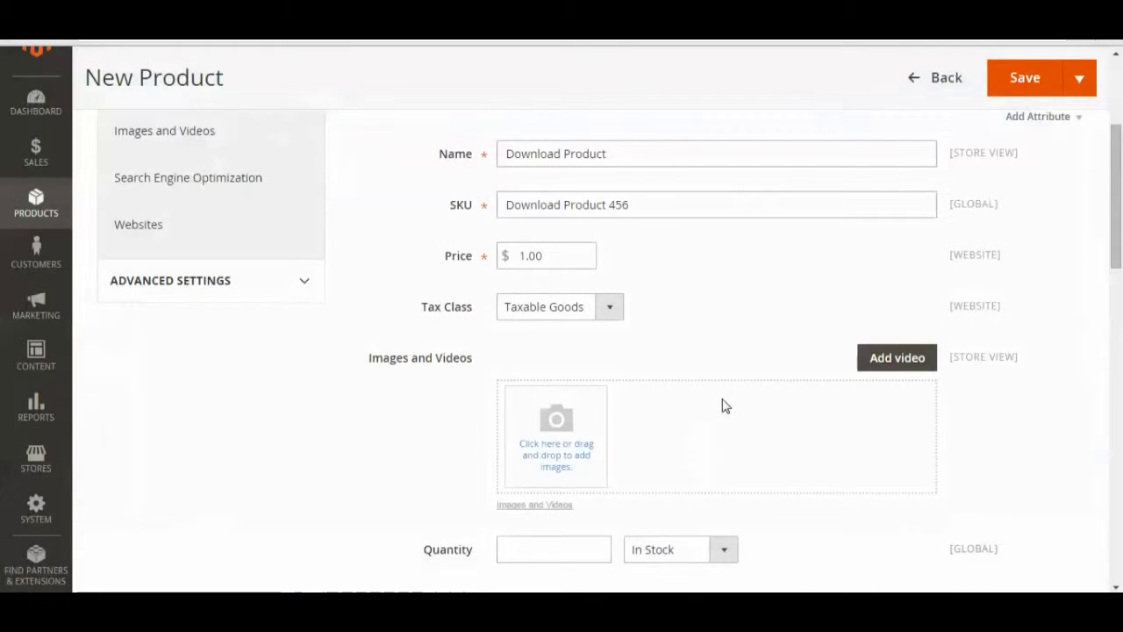
scroll(732, 406, "down", 3)
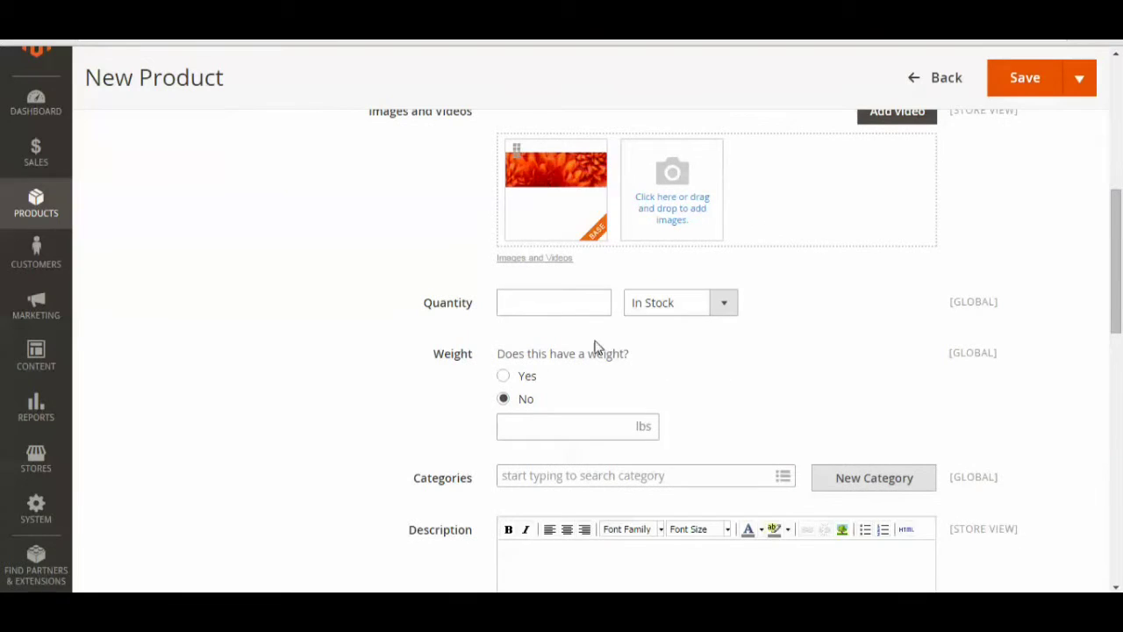
left_click(543, 303)
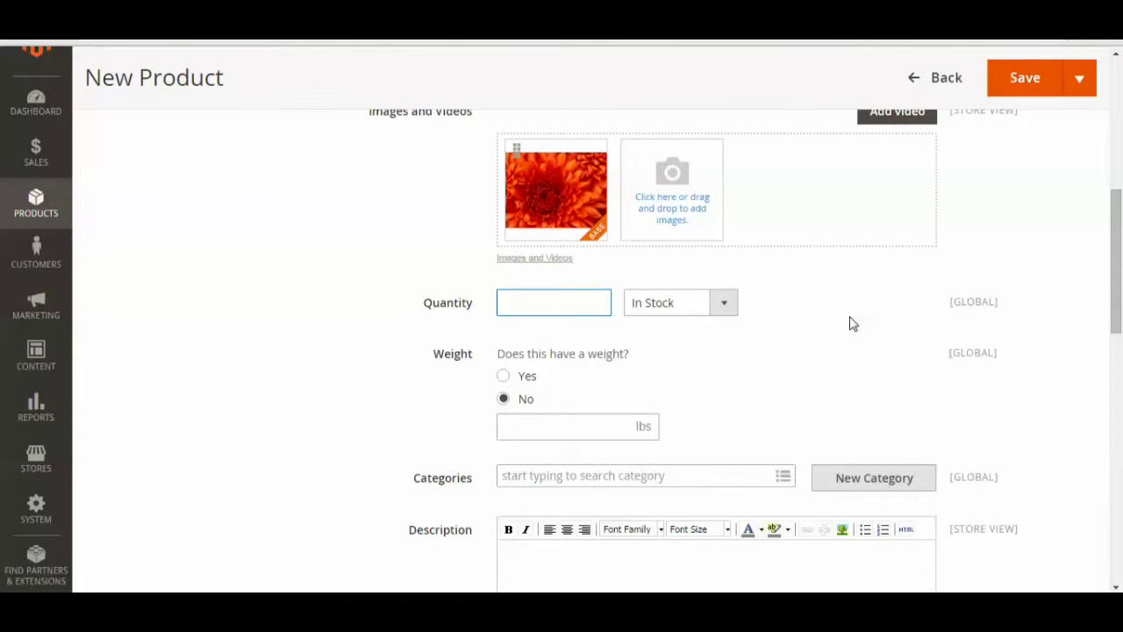
type("1000")
left_click(851, 324)
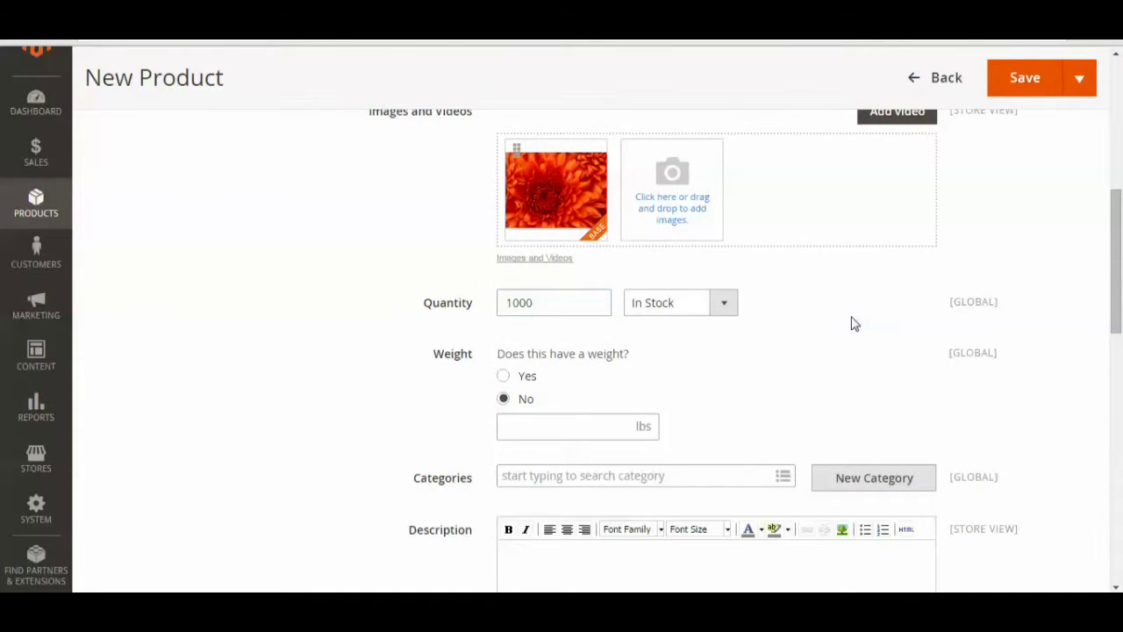
Assign the product to the CH category.
scroll(601, 309, "down", 1)
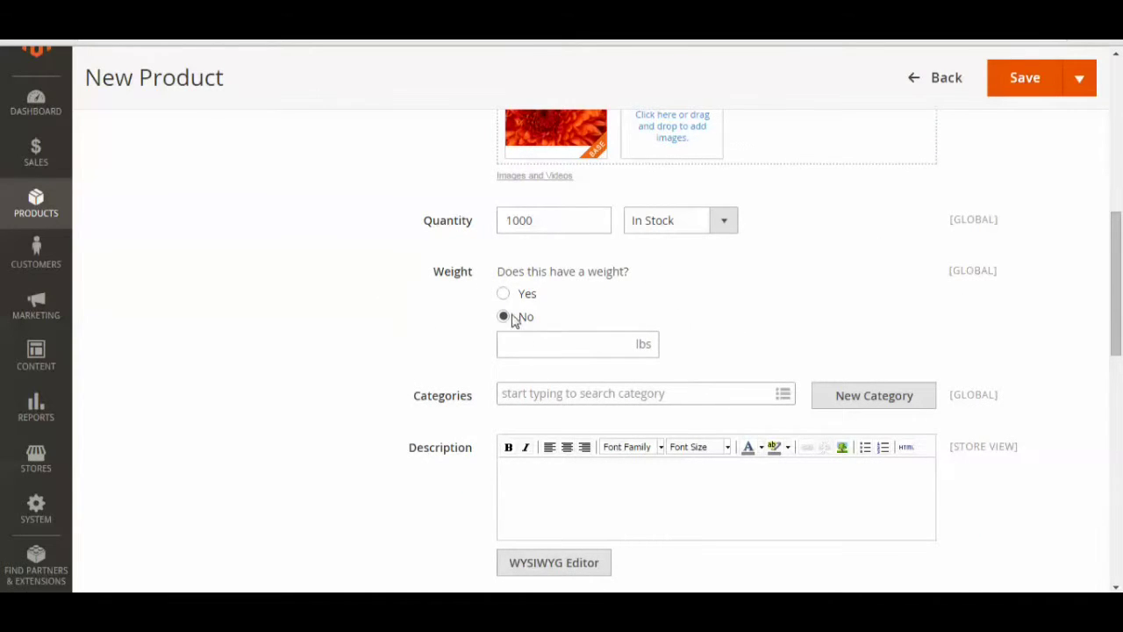
scroll(714, 314, "down", 1)
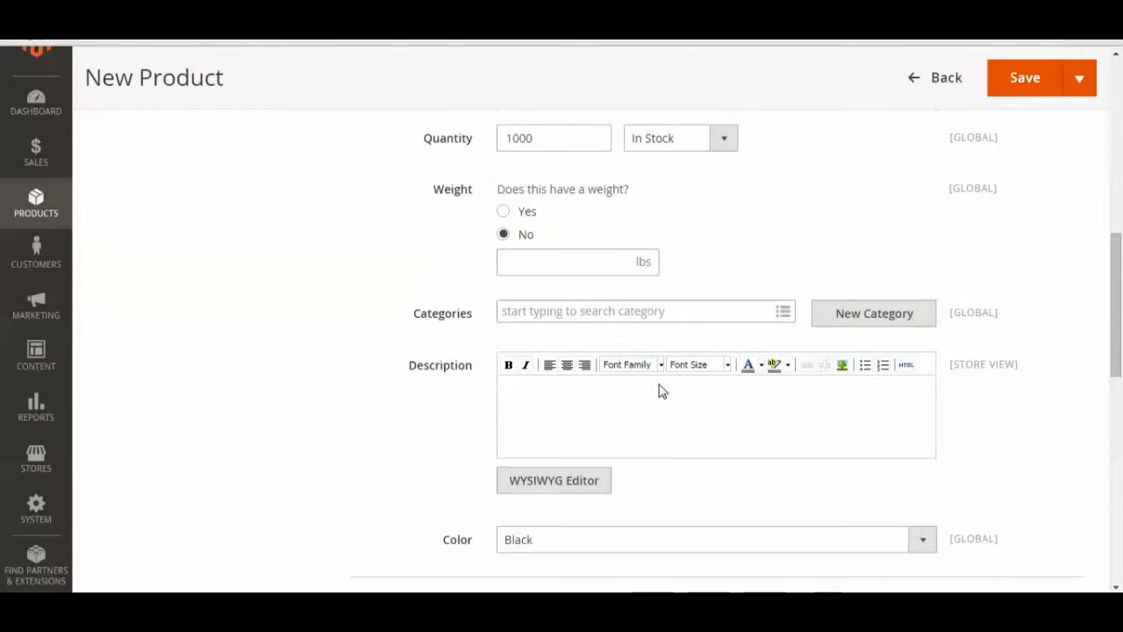
left_click(605, 311)
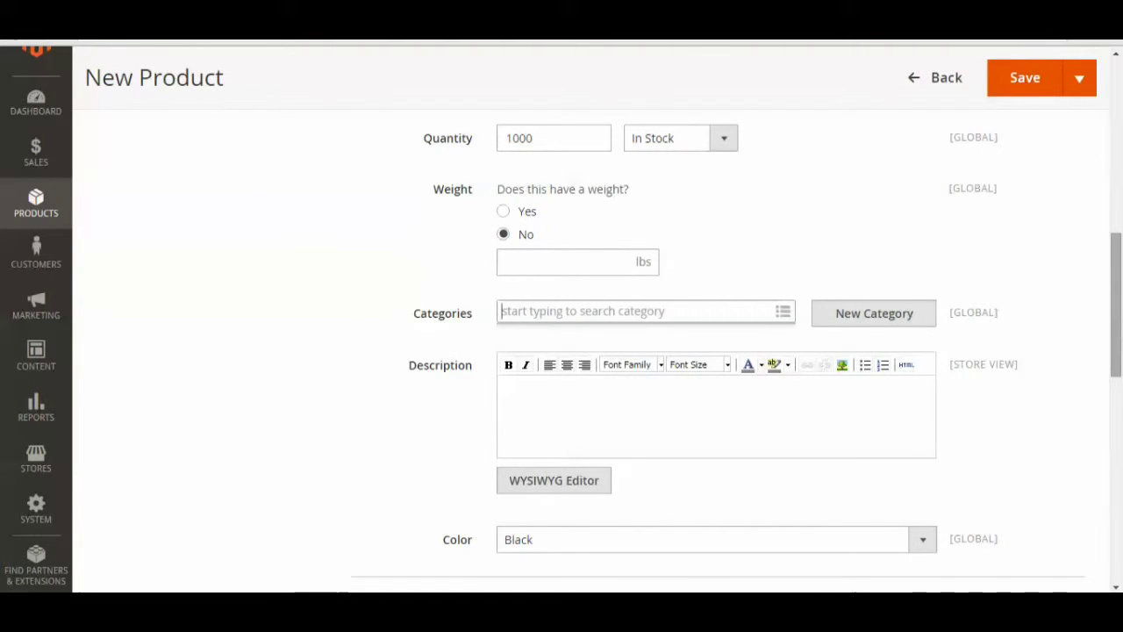
type("CH")
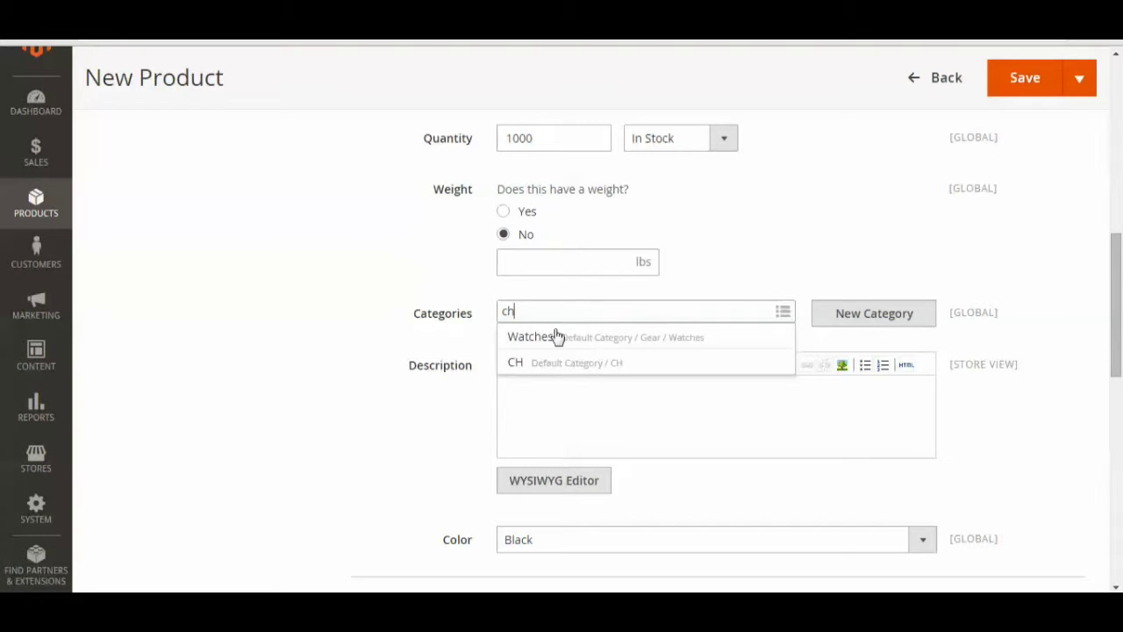
left_click(544, 363)
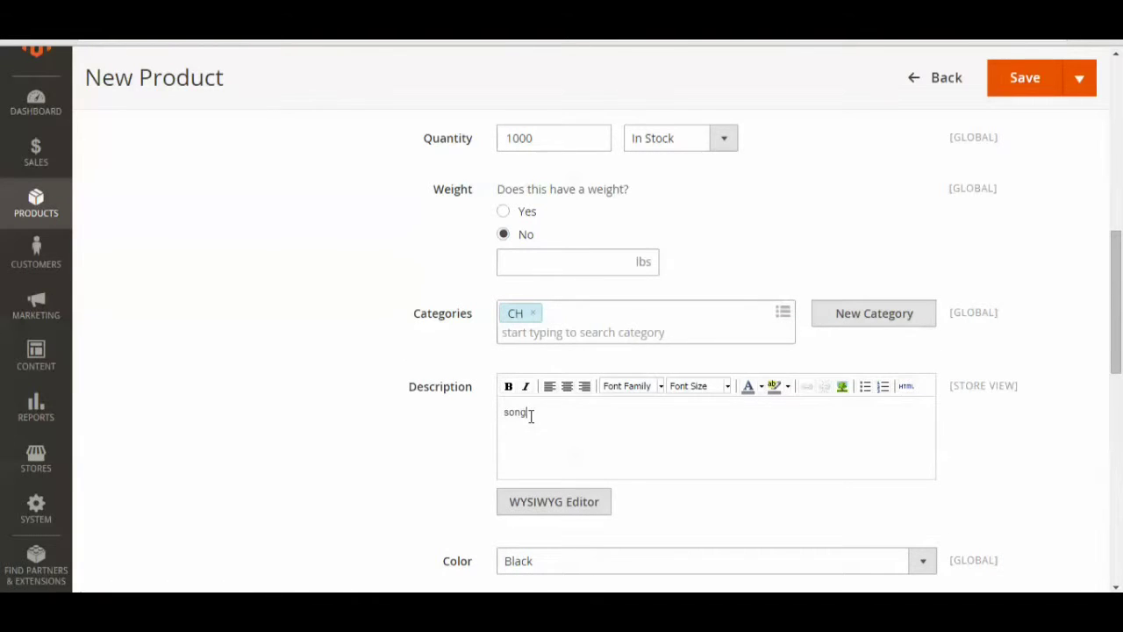
scroll(624, 406, "down", 3)
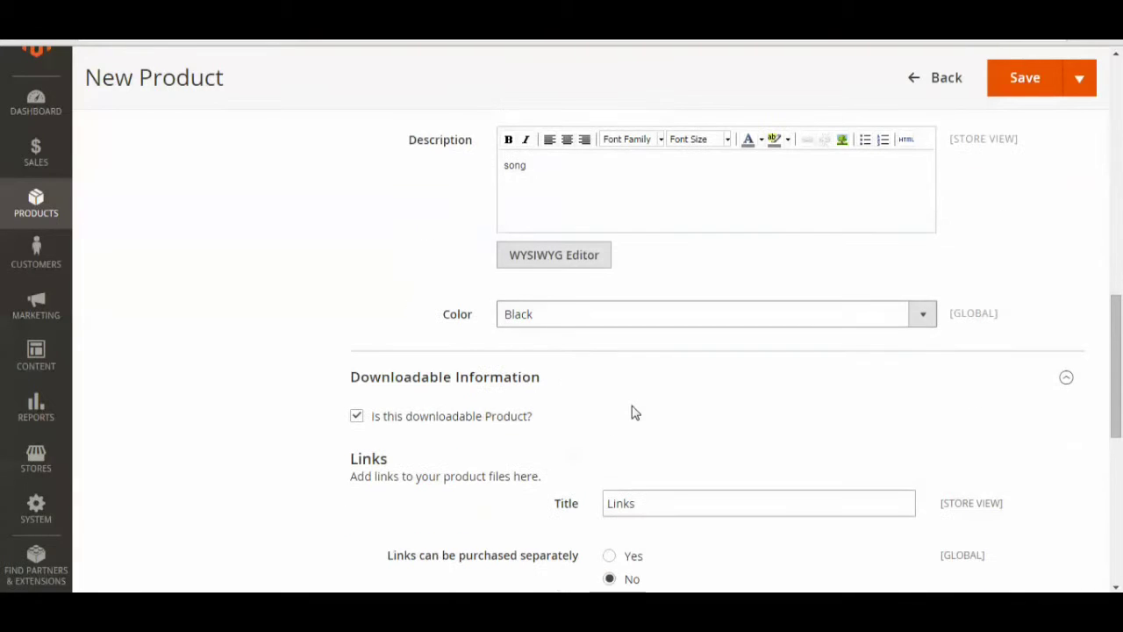
Rename the links title to 'Song' and keep links from being purchased separately.
scroll(635, 409, "down", 1)
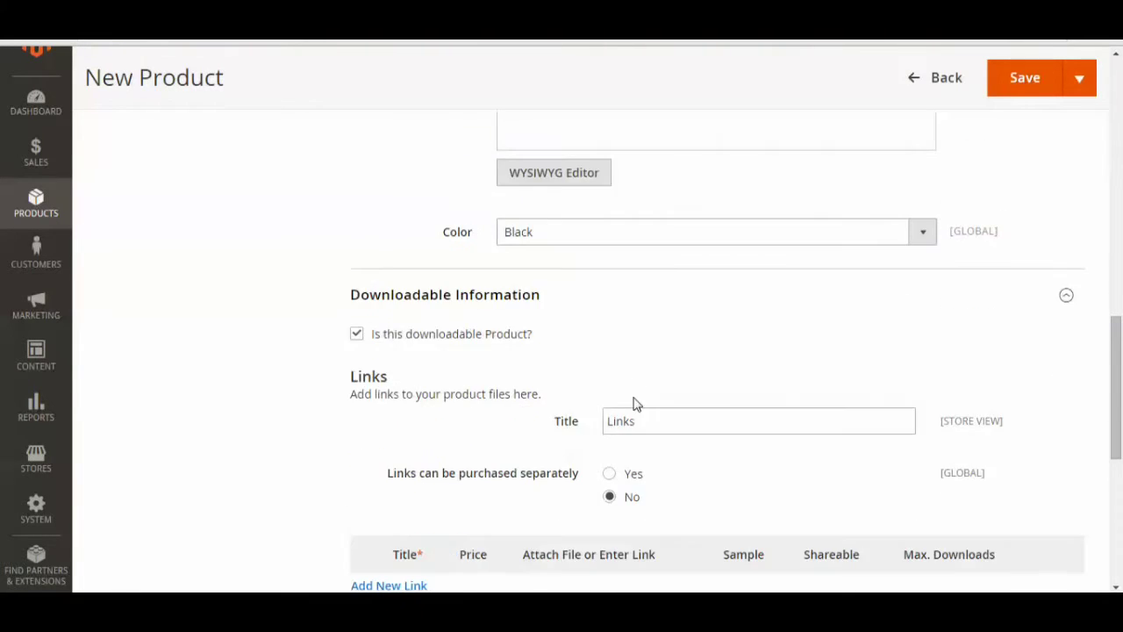
scroll(634, 399, "down", 1)
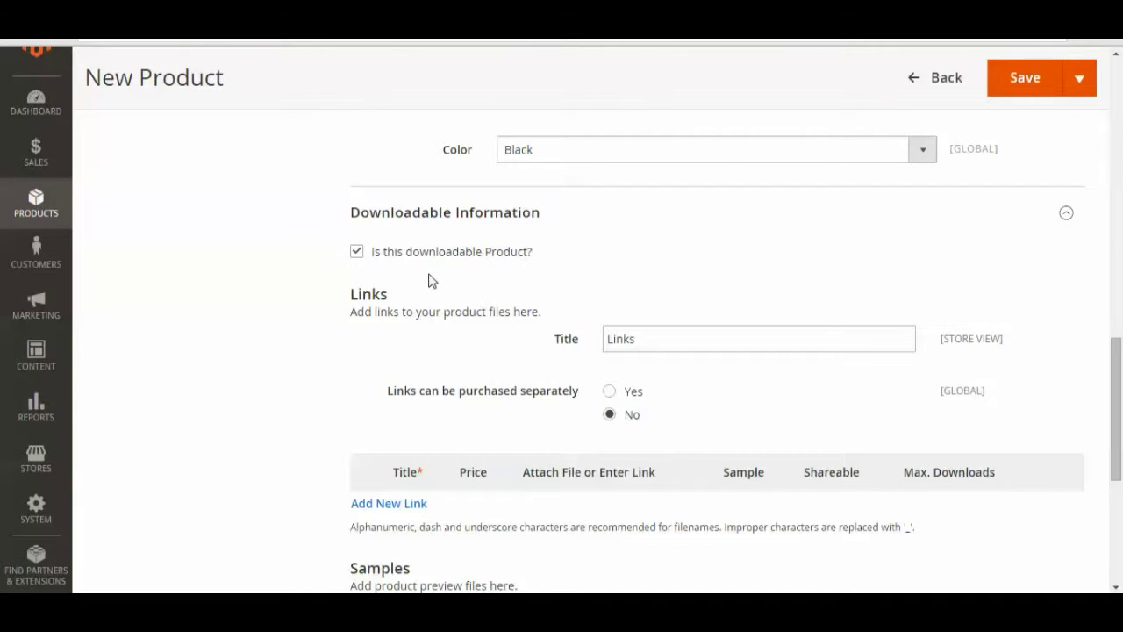
left_click_drag(655, 338, 614, 337)
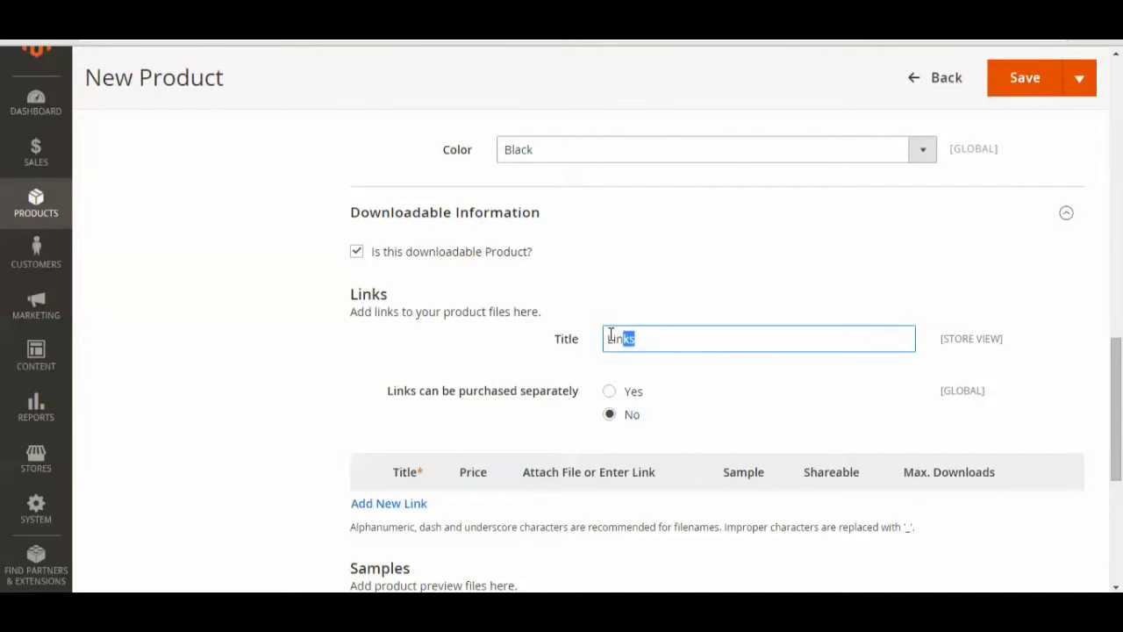
key("BackSpace")
type("Song")
left_click(545, 329)
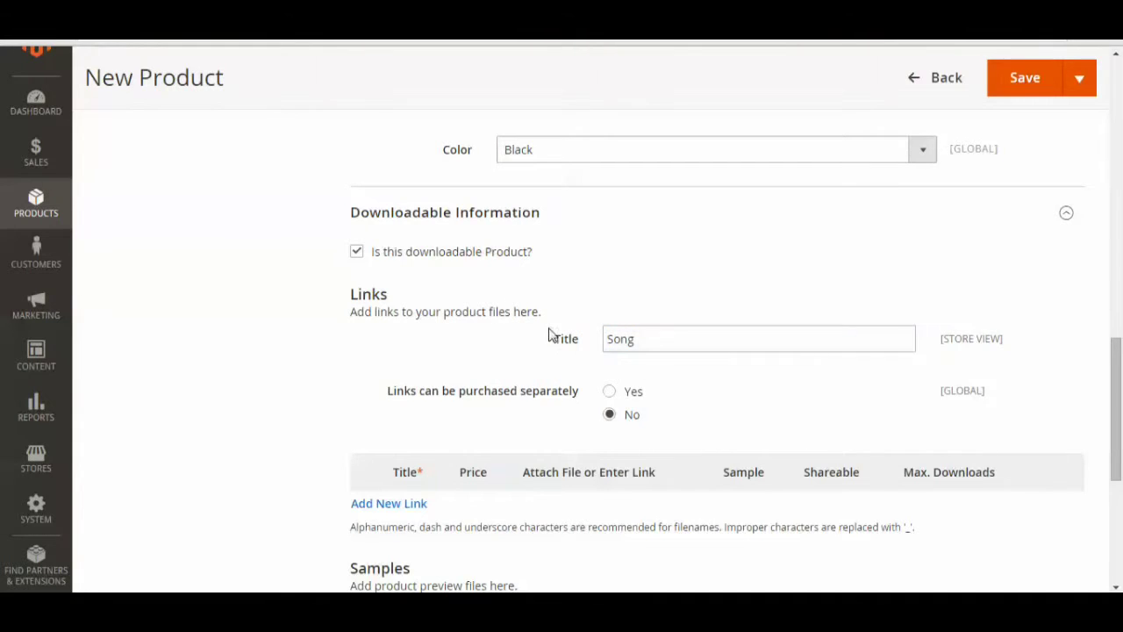
scroll(547, 338, "down", 1)
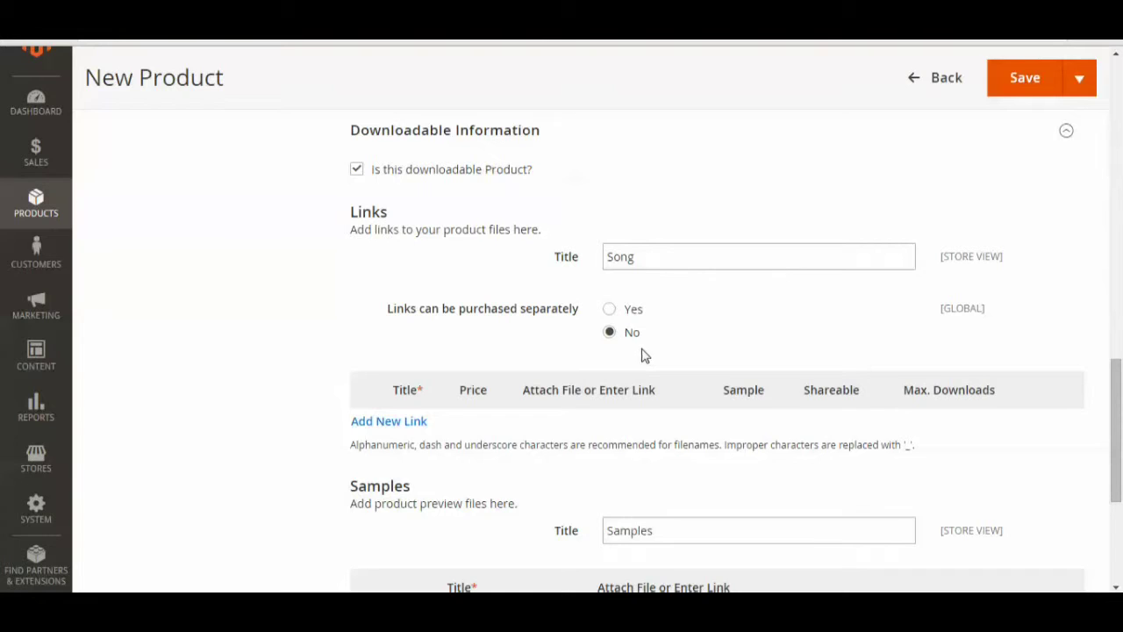
left_click(609, 309)
left_click(610, 335)
scroll(553, 360, "down", 1)
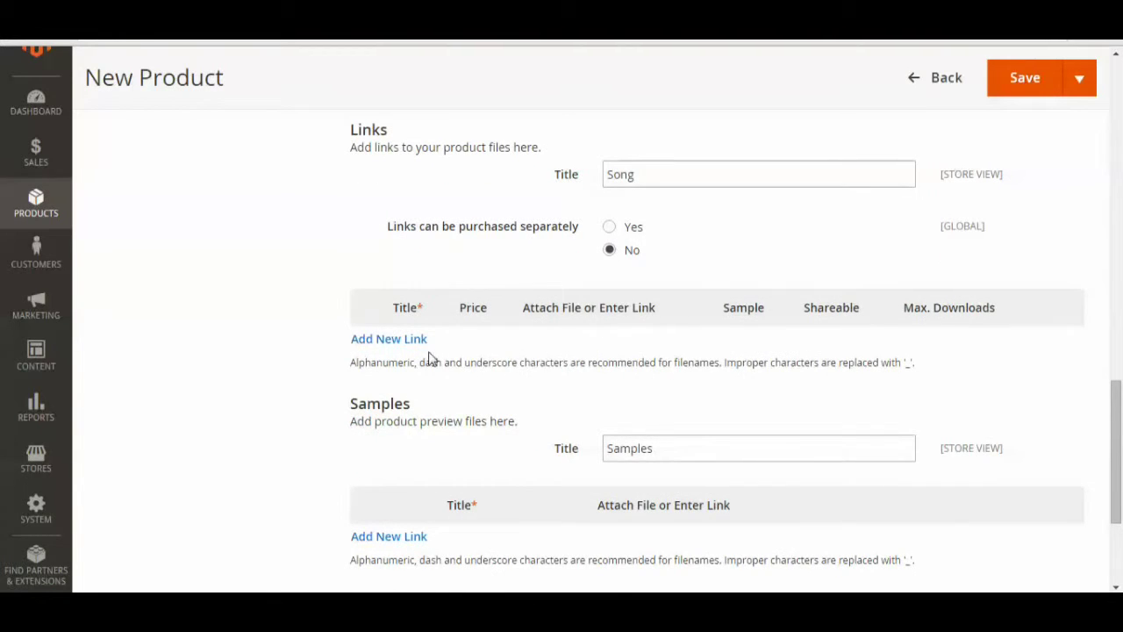
Add a download link titled 'CH Mix' with the CH Mix.m4a file attached.
left_click(369, 344)
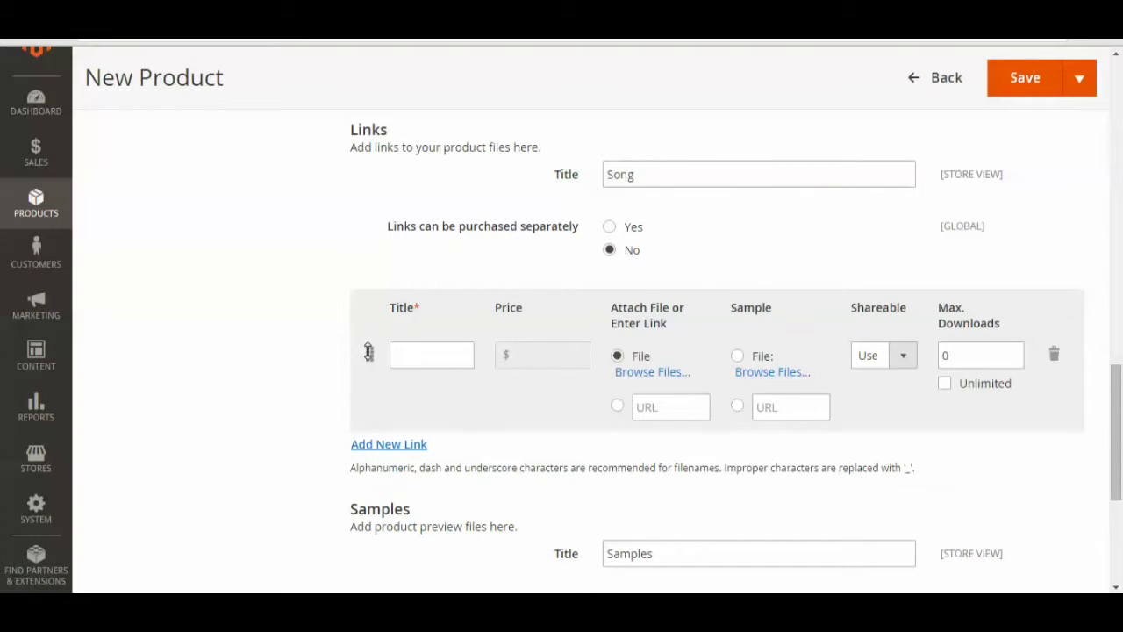
left_click(422, 351)
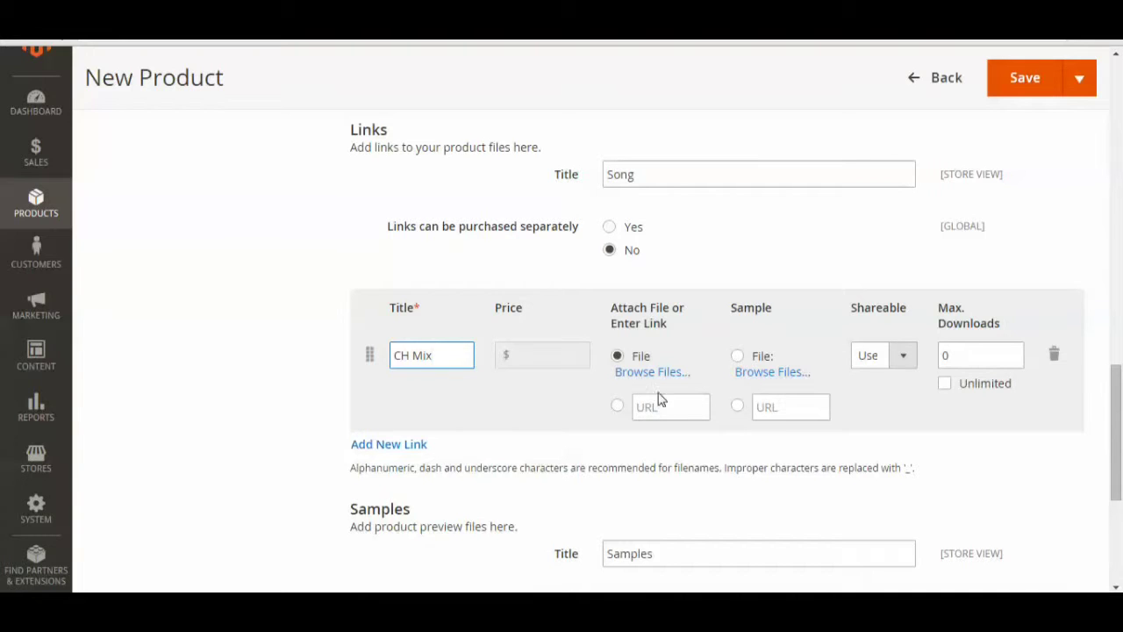
left_click(643, 374)
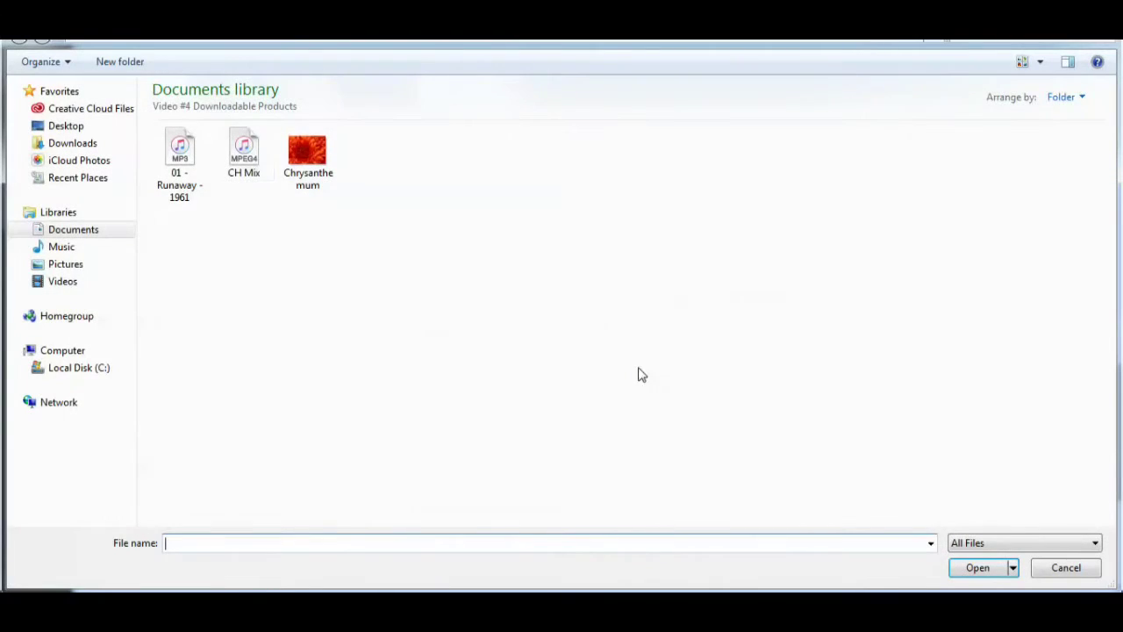
left_click(244, 156)
left_click(979, 569)
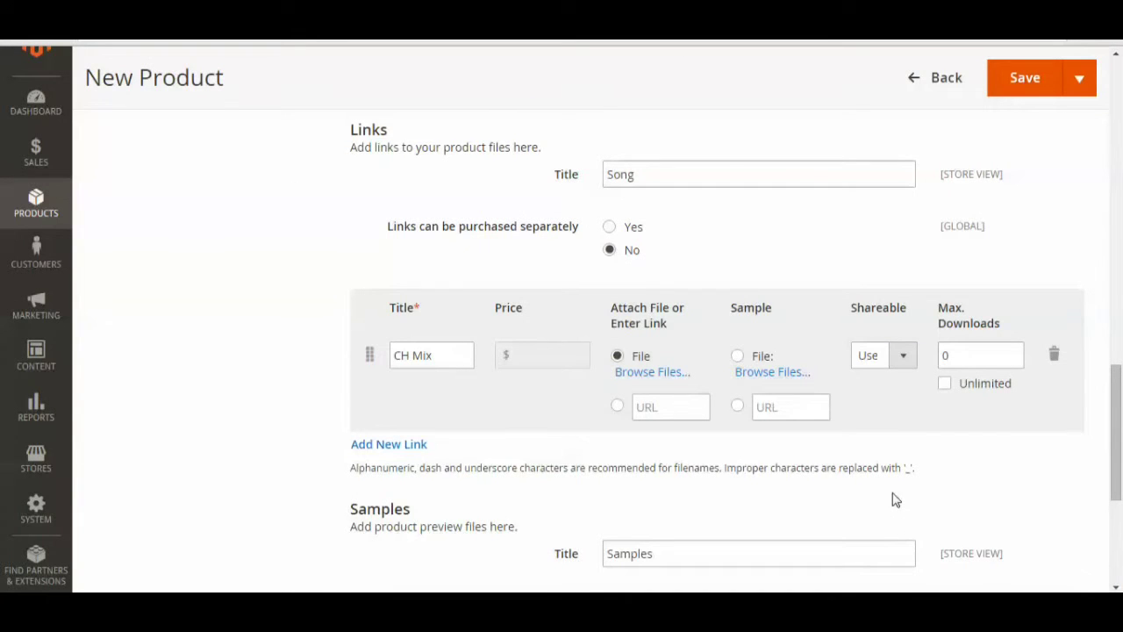
Keep the link's Shareable setting on Use config and limit Max. Downloads to 3.
left_click(909, 361)
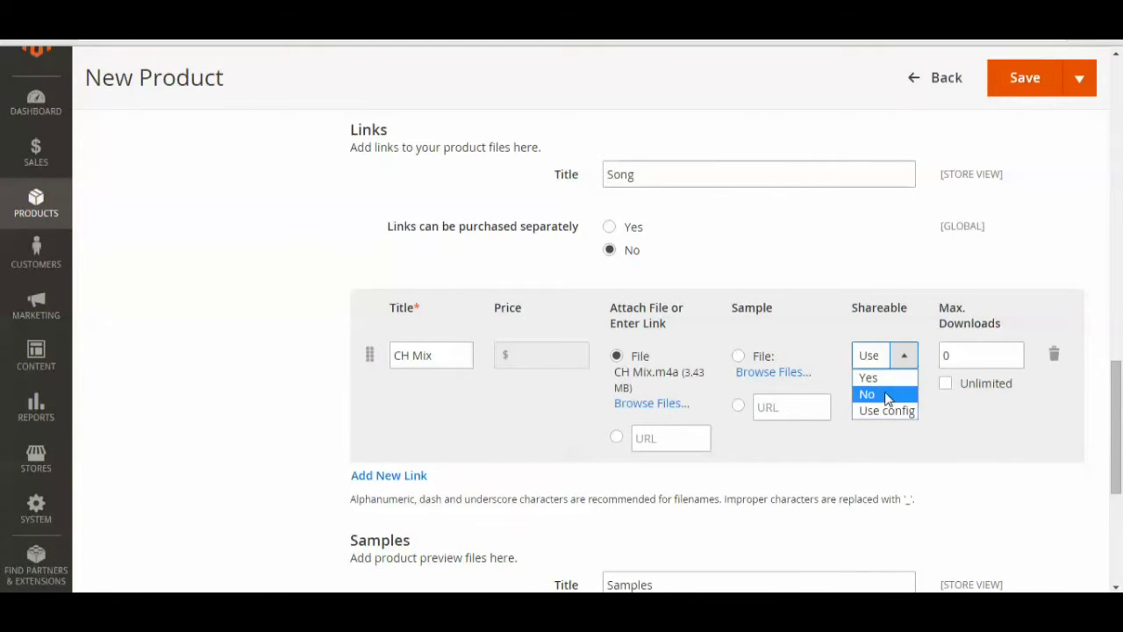
left_click(886, 415)
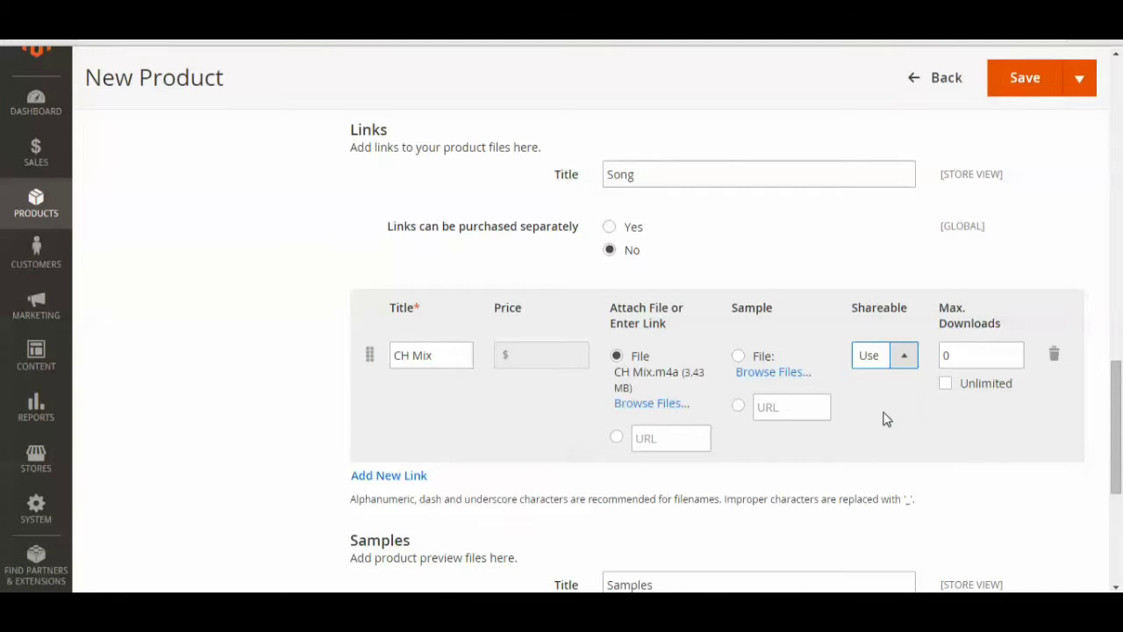
left_click(945, 386)
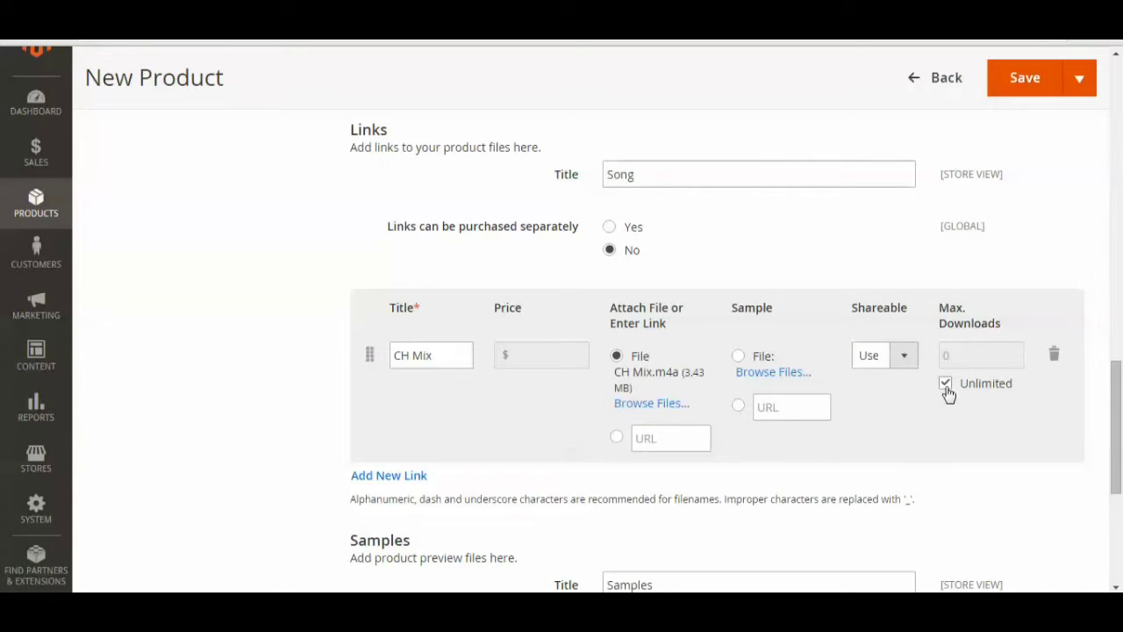
left_click(947, 386)
double_click(946, 363)
type("3")
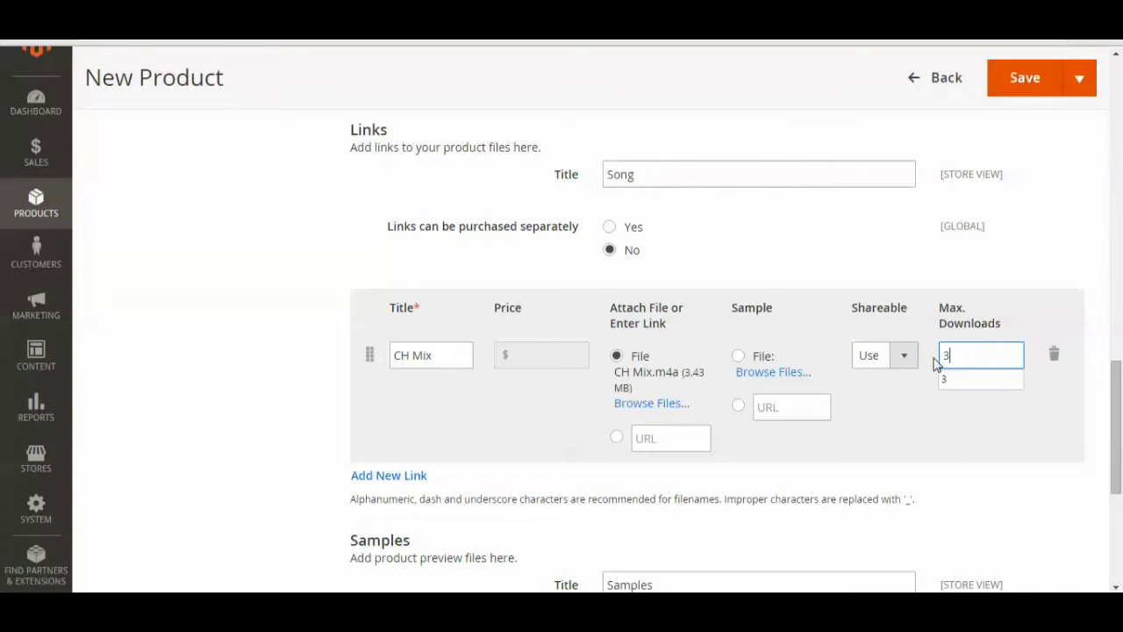
left_click(945, 378)
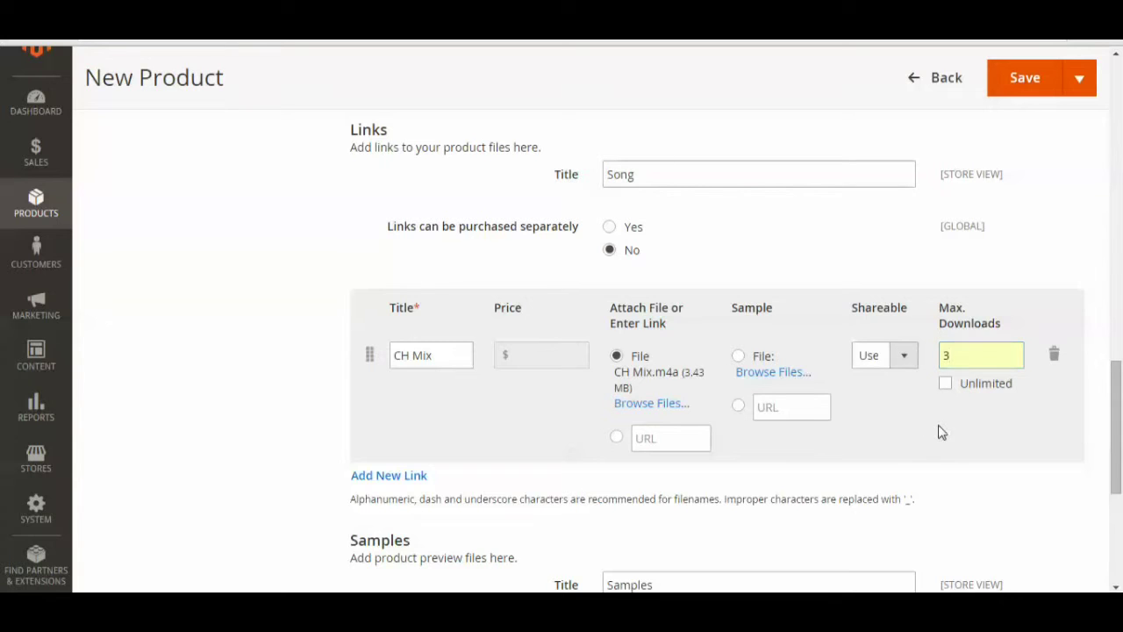
scroll(935, 426, "down", 2)
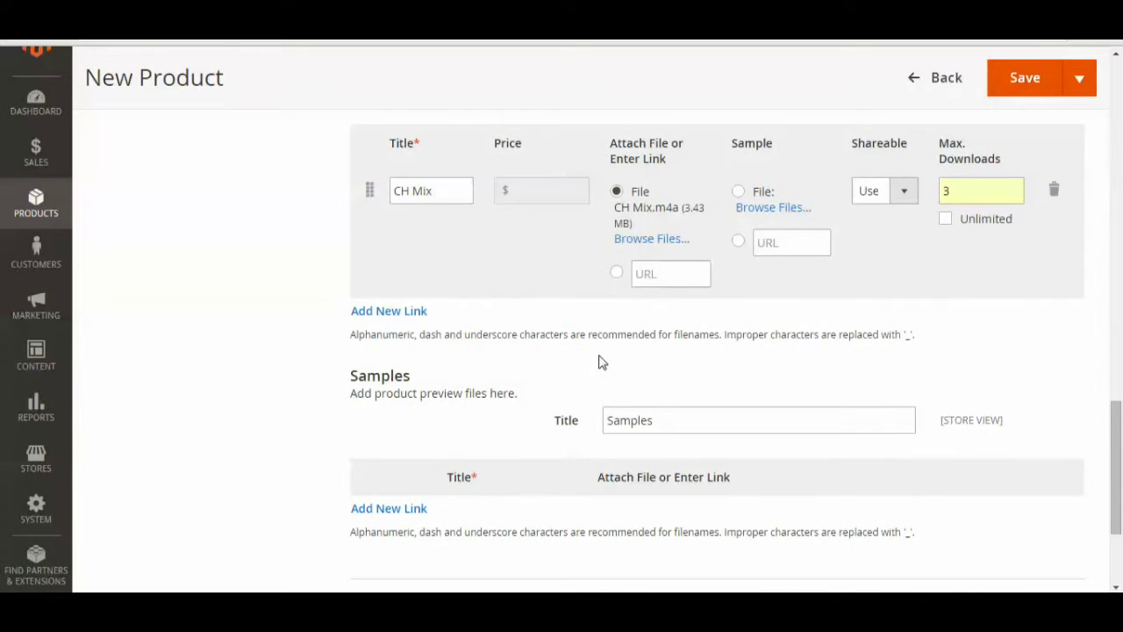
Under Samples, add a 'Sample CH Mix' entry holding the CH Mix.m4a file.
scroll(597, 359, "down", 1)
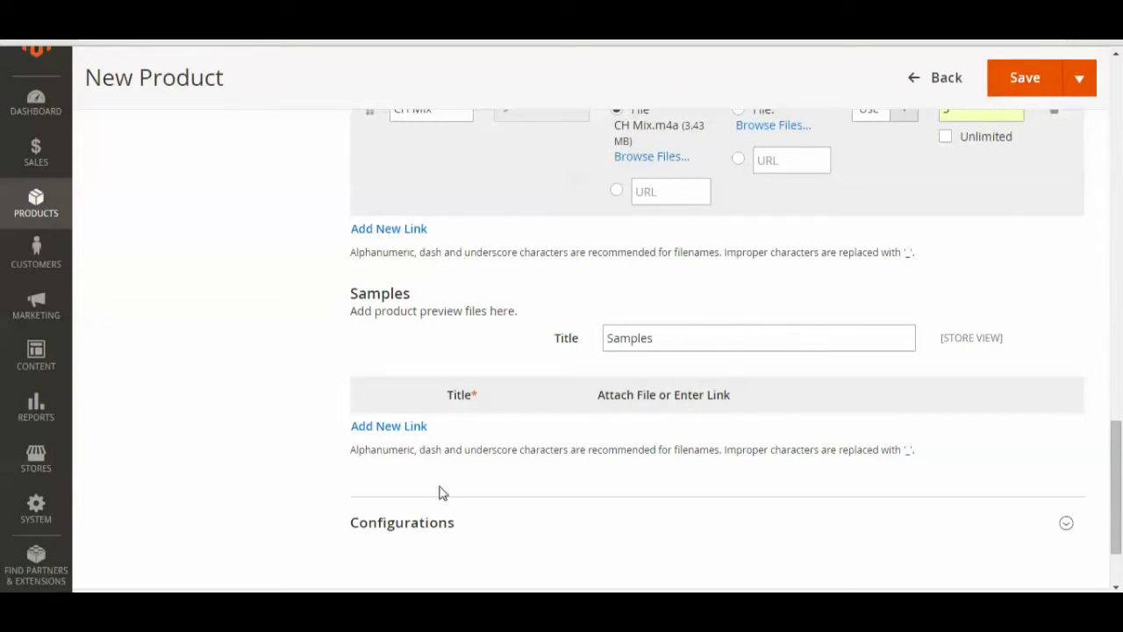
left_click(373, 429)
left_click(457, 428)
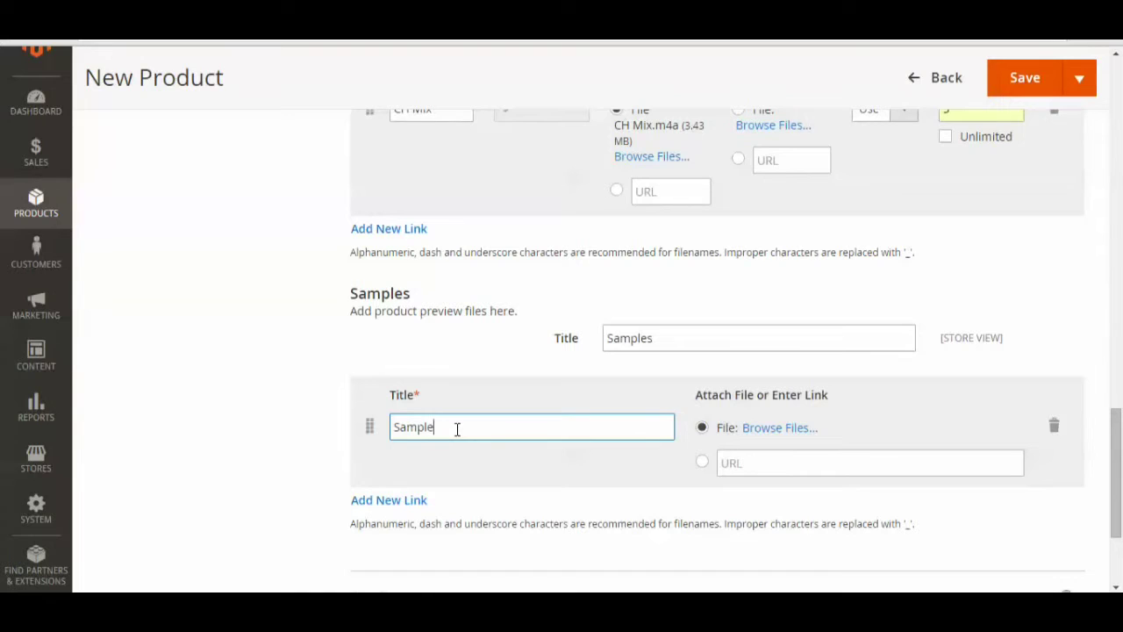
left_click(763, 434)
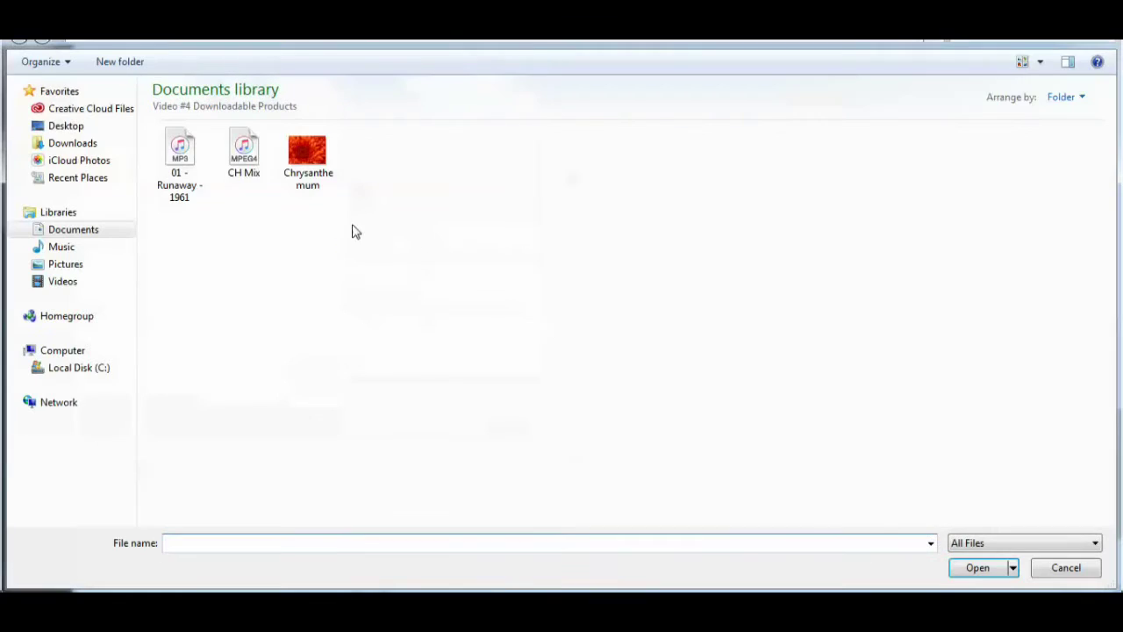
left_click(230, 165)
left_click(977, 567)
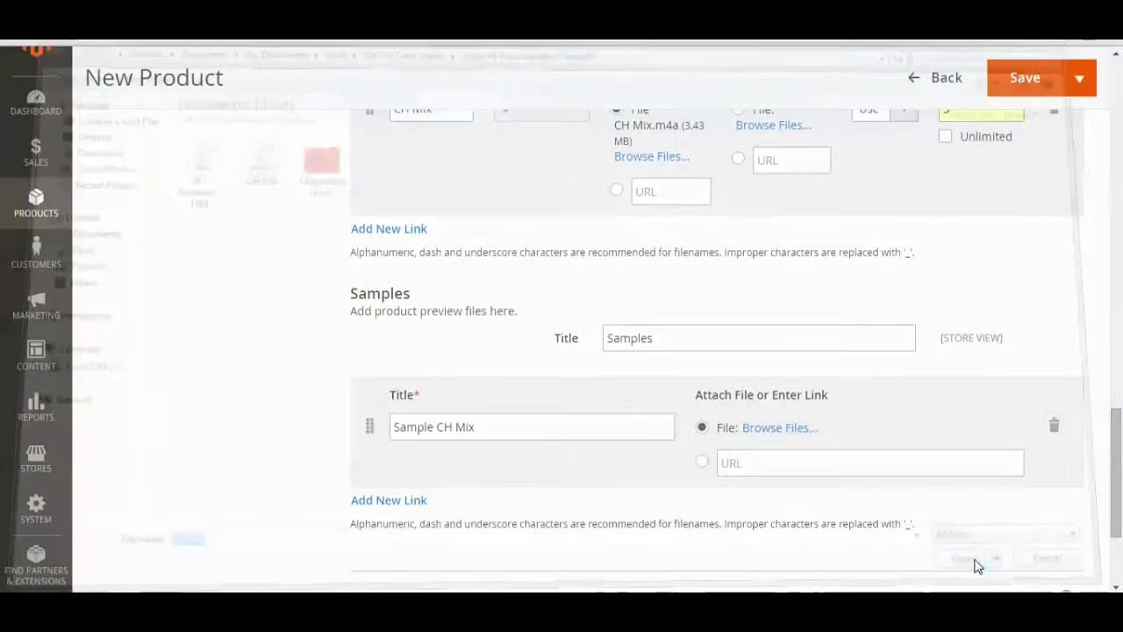
scroll(846, 423, "down", 1)
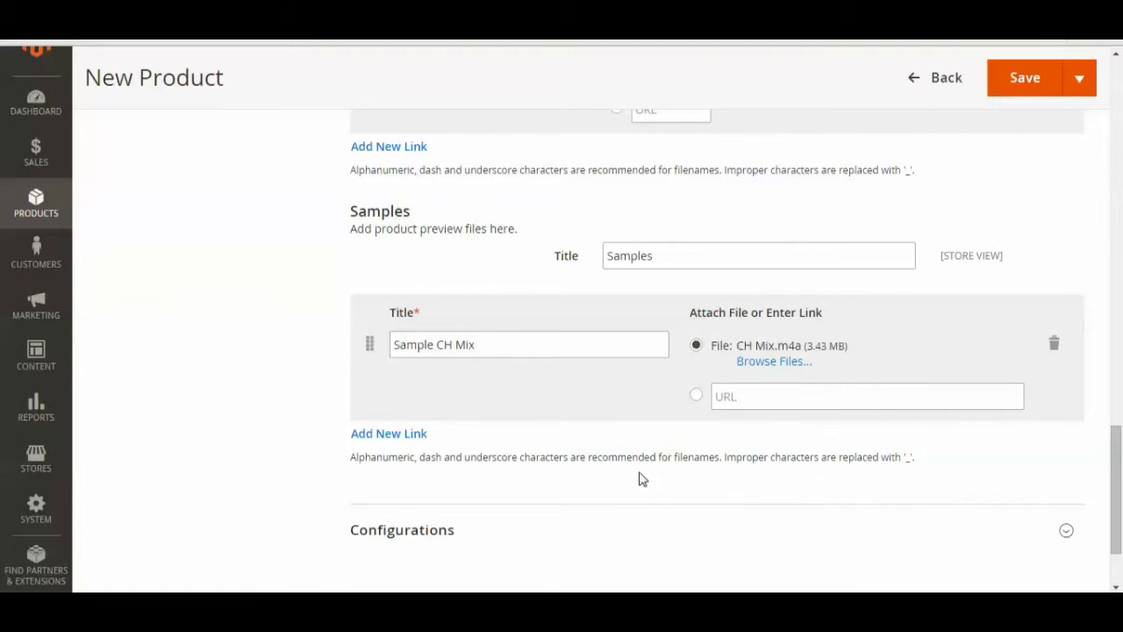
scroll(646, 461, "down", 1)
scroll(645, 463, "up", 15)
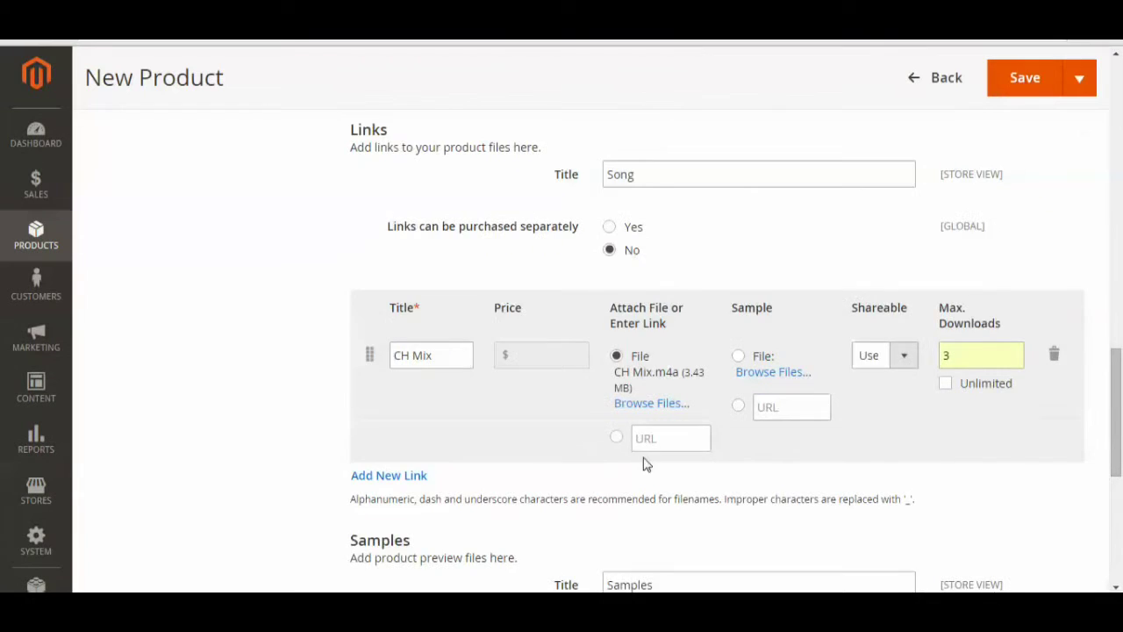
Confirm Main Website is checked under Websites, then save Download Product.
scroll(646, 463, "up", 3)
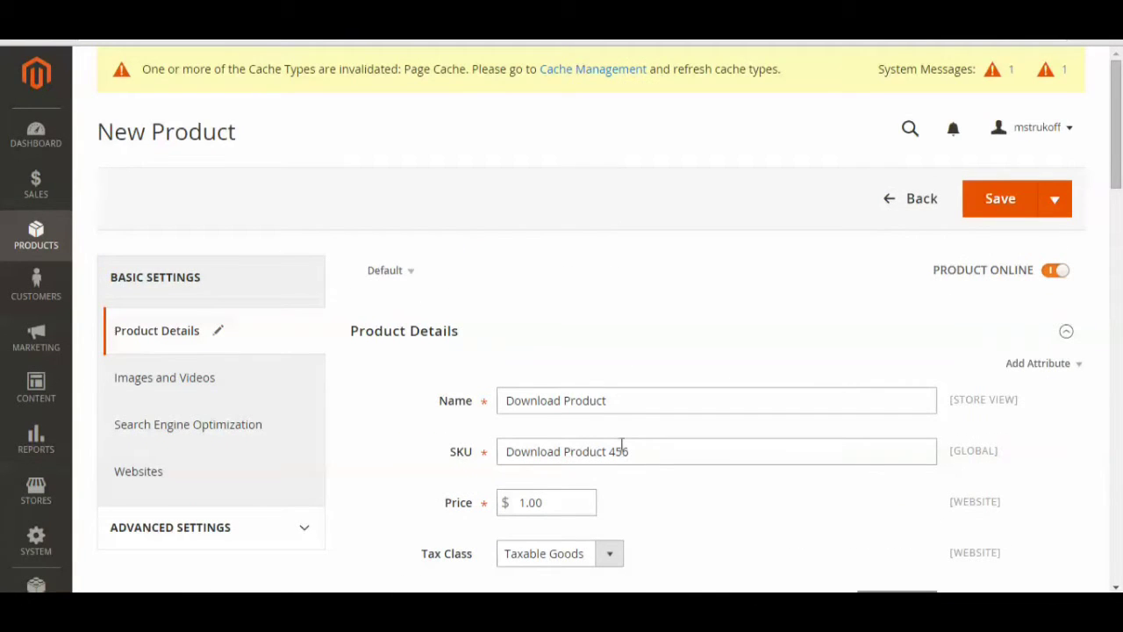
left_click(145, 475)
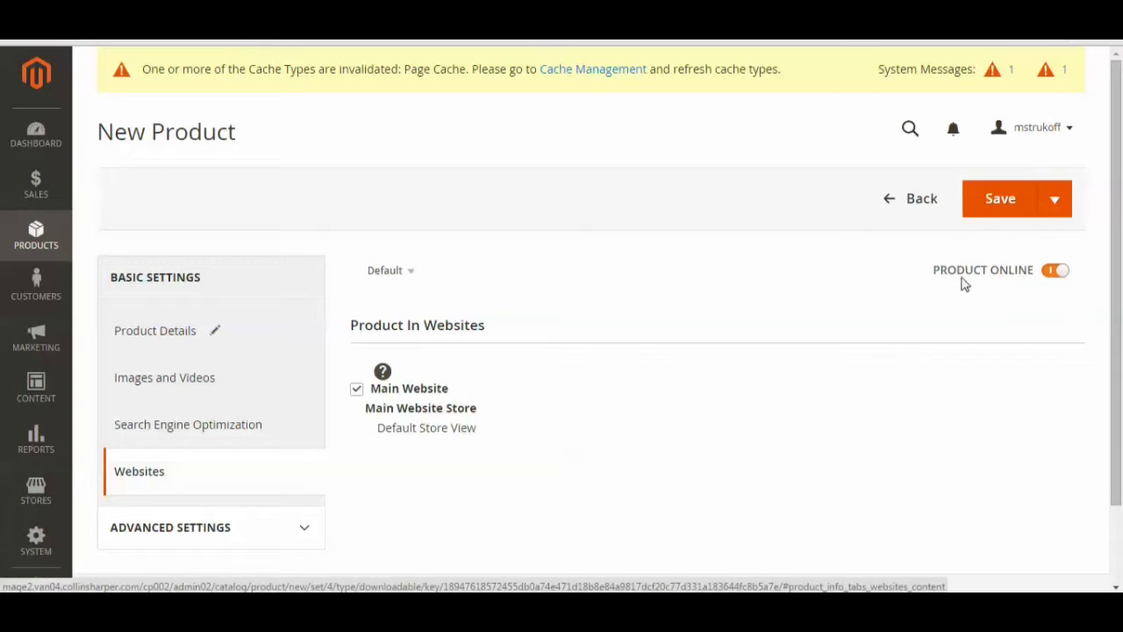
left_click(988, 201)
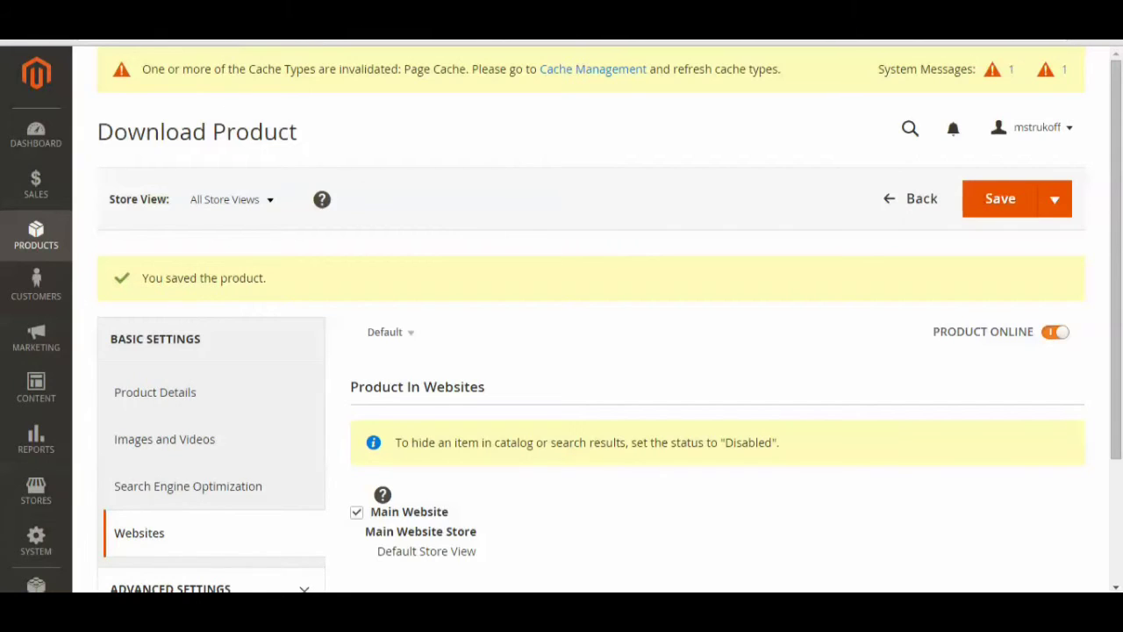
scroll(682, 322, "up", 3)
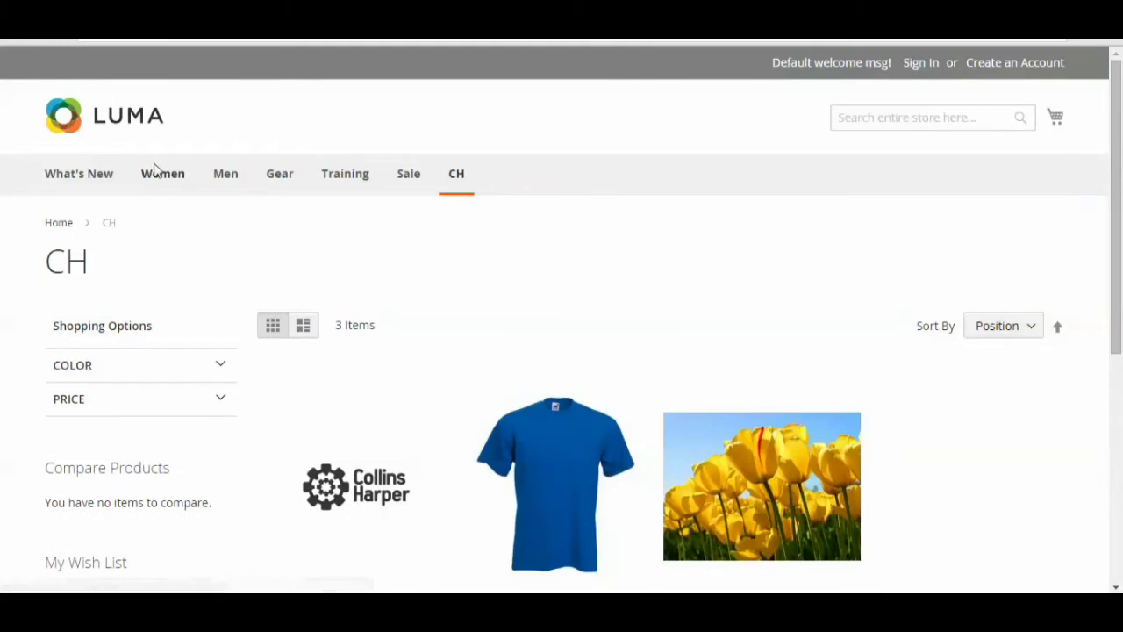
Reload the CH category page and open the Download Product page.
left_click(459, 182)
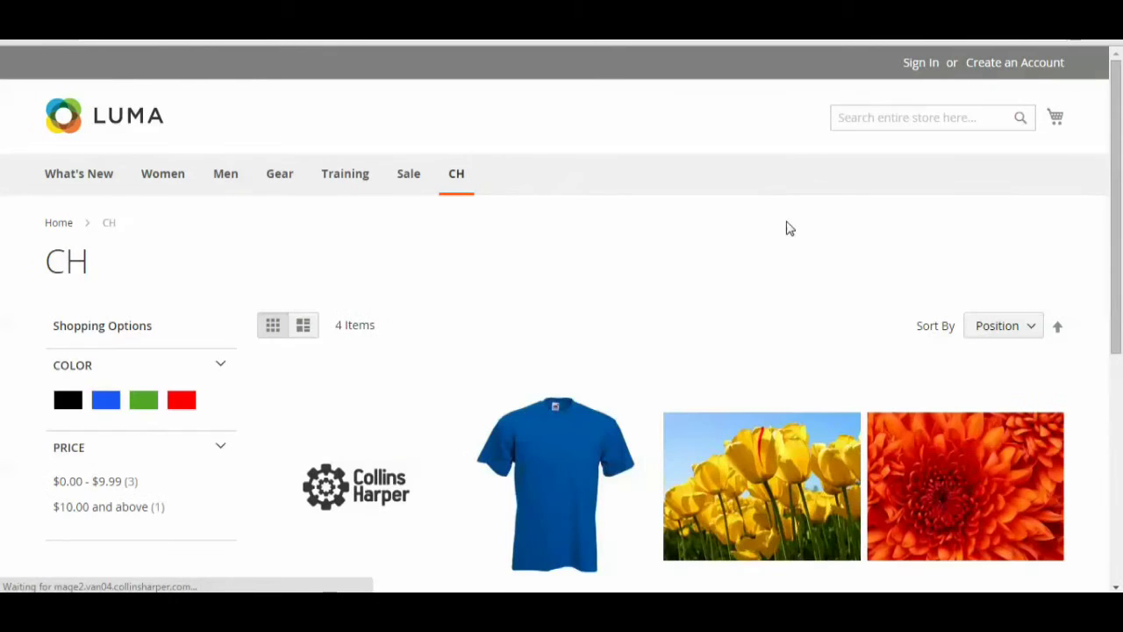
scroll(790, 229, "down", 3)
left_click(1013, 361)
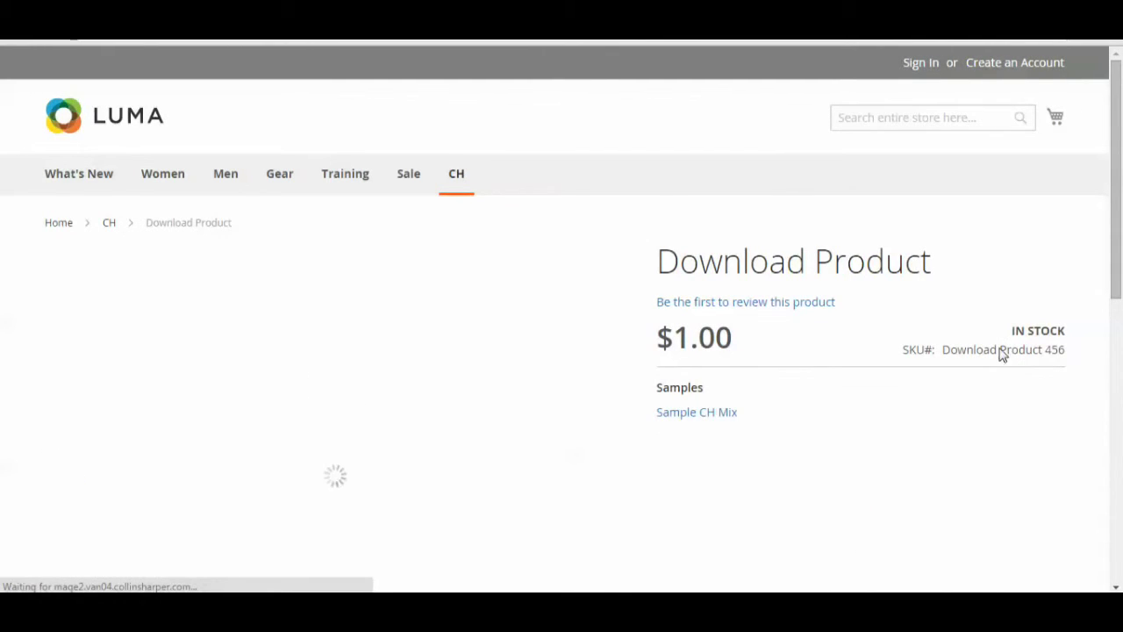
Play the Sample CH Mix preview, then go back to the product page.
scroll(983, 350, "down", 2)
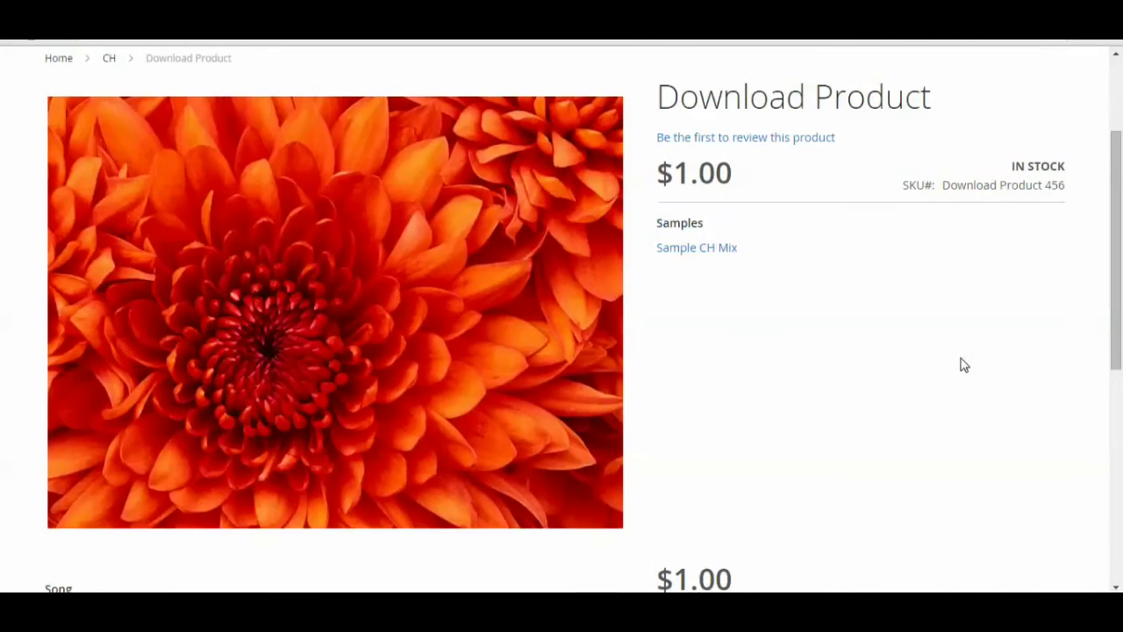
scroll(860, 276, "down", 1)
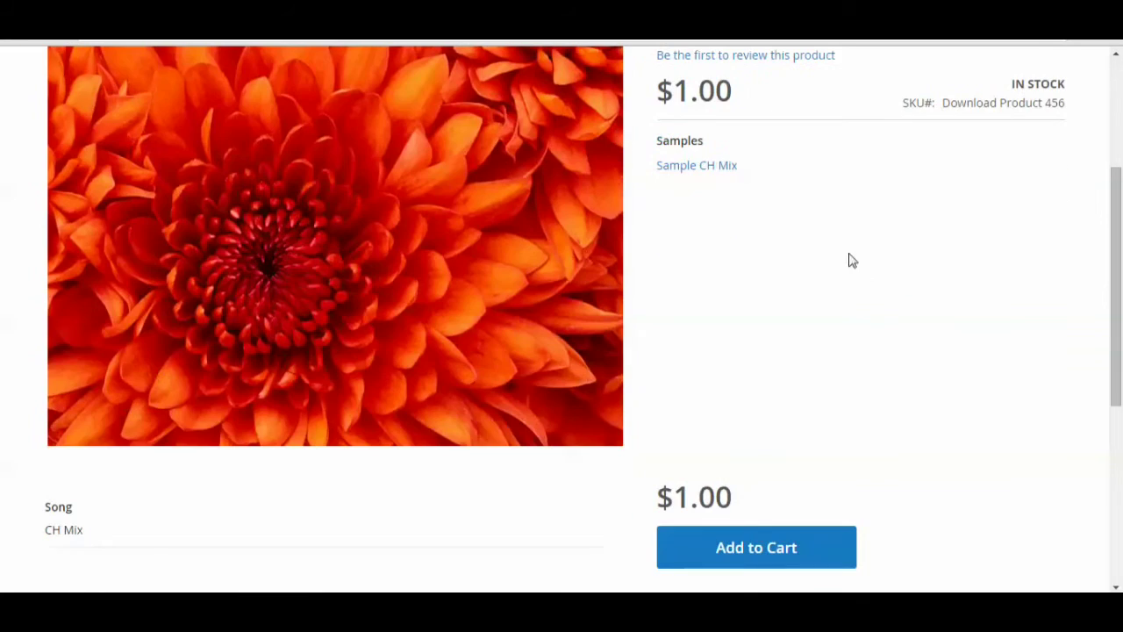
left_click(670, 168)
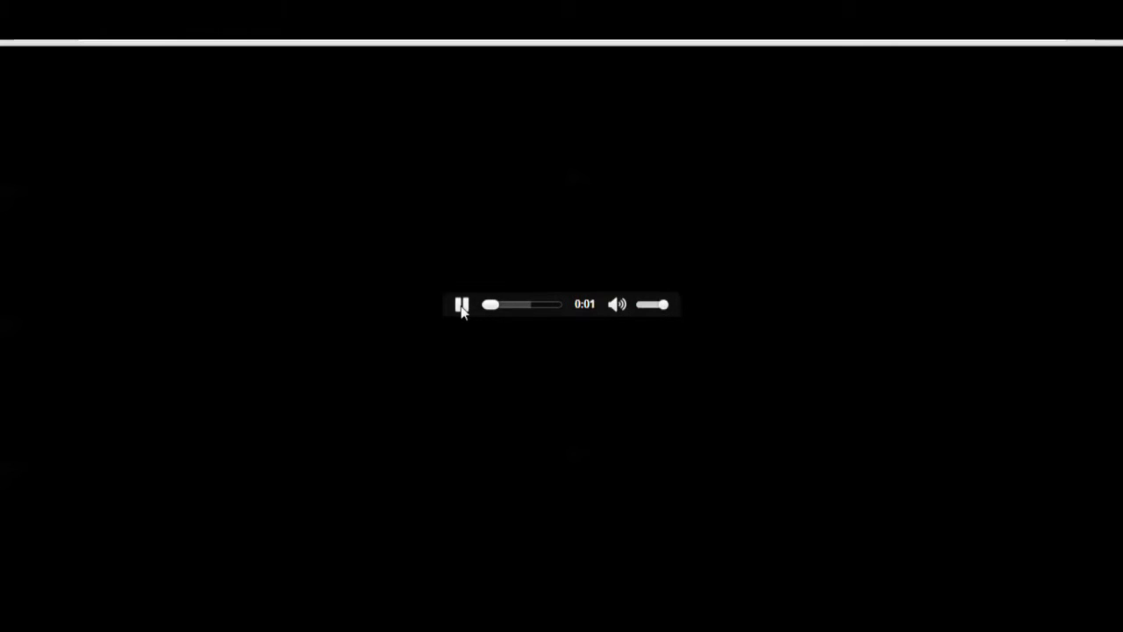
key("alt+Left")
scroll(975, 281, "down", 1)
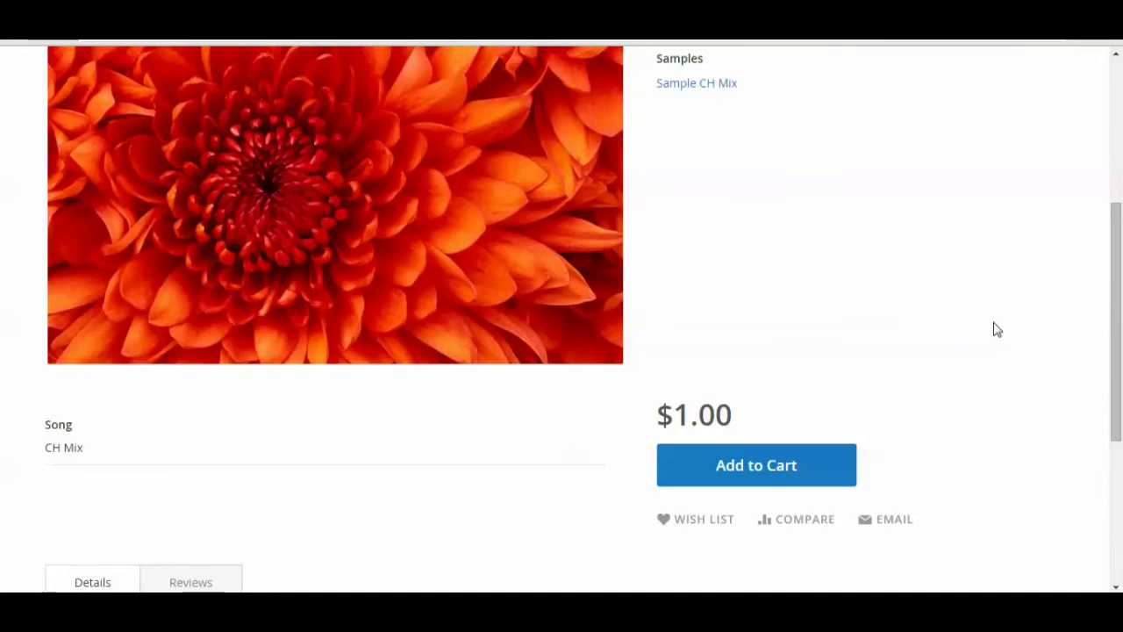
scroll(998, 329, "up", 3)
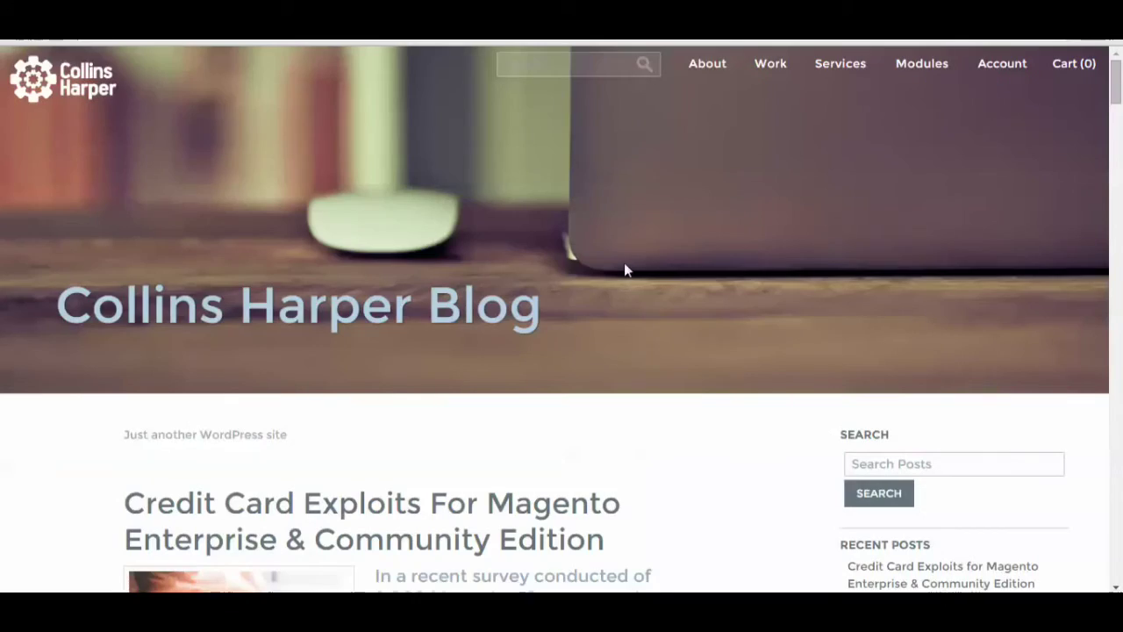
Scroll through the Collins Harper Blog front page to view the latest Magento posts.
scroll(708, 344, "down", 1)
scroll(708, 344, "up", 1)
scroll(709, 344, "down", 1)
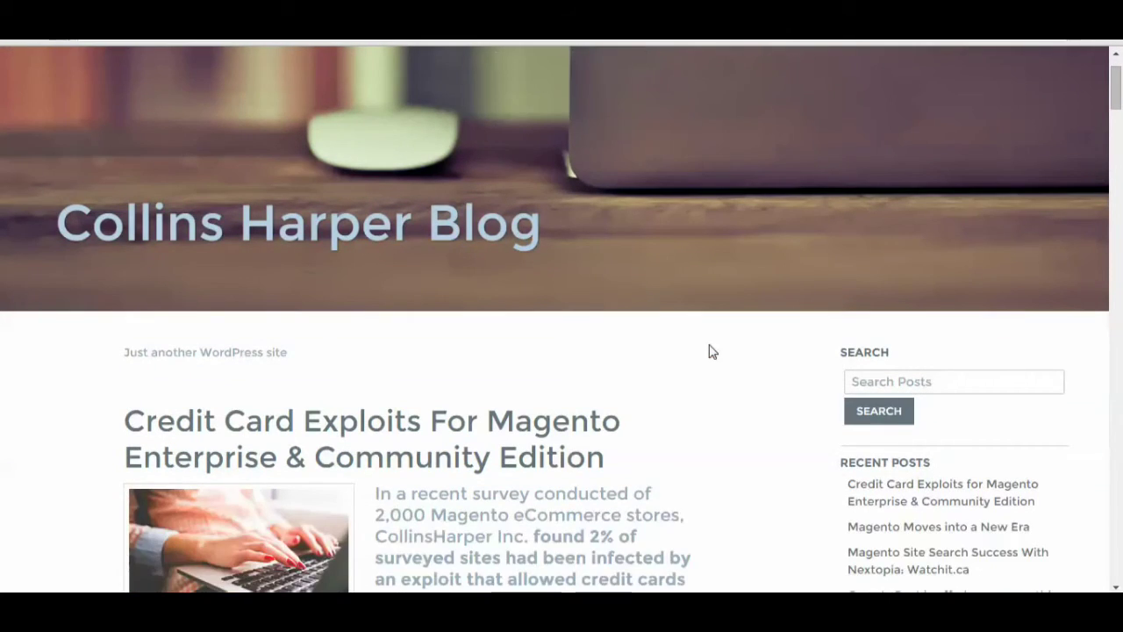